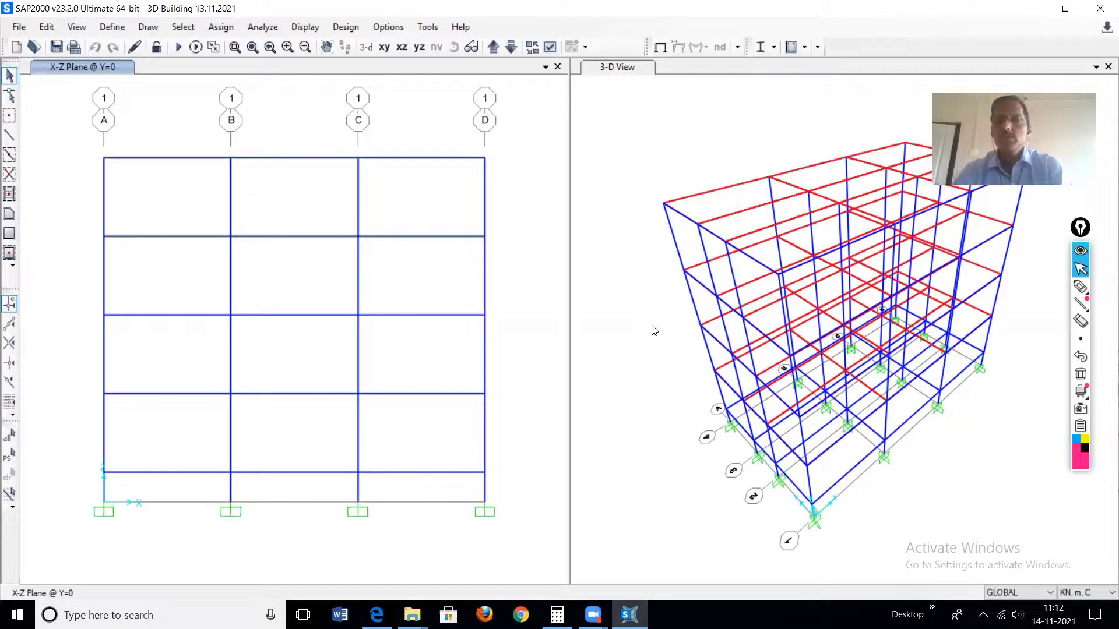
# - Open the Define menu for the multi-storey 3D building frame model
pyautogui.click(111, 28)
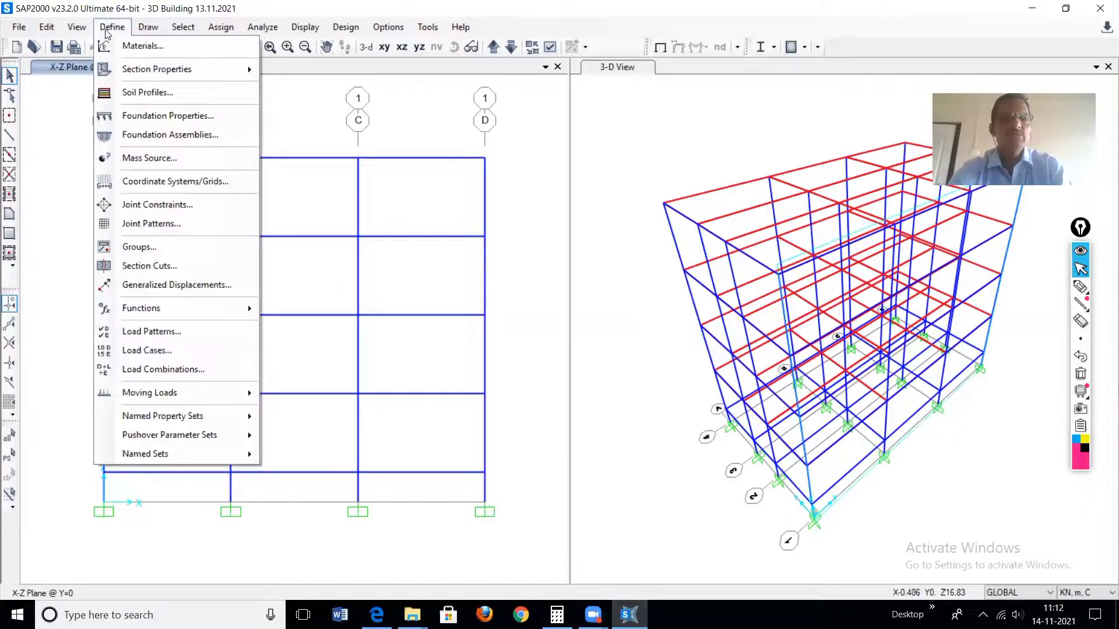
pyautogui.click(156, 332)
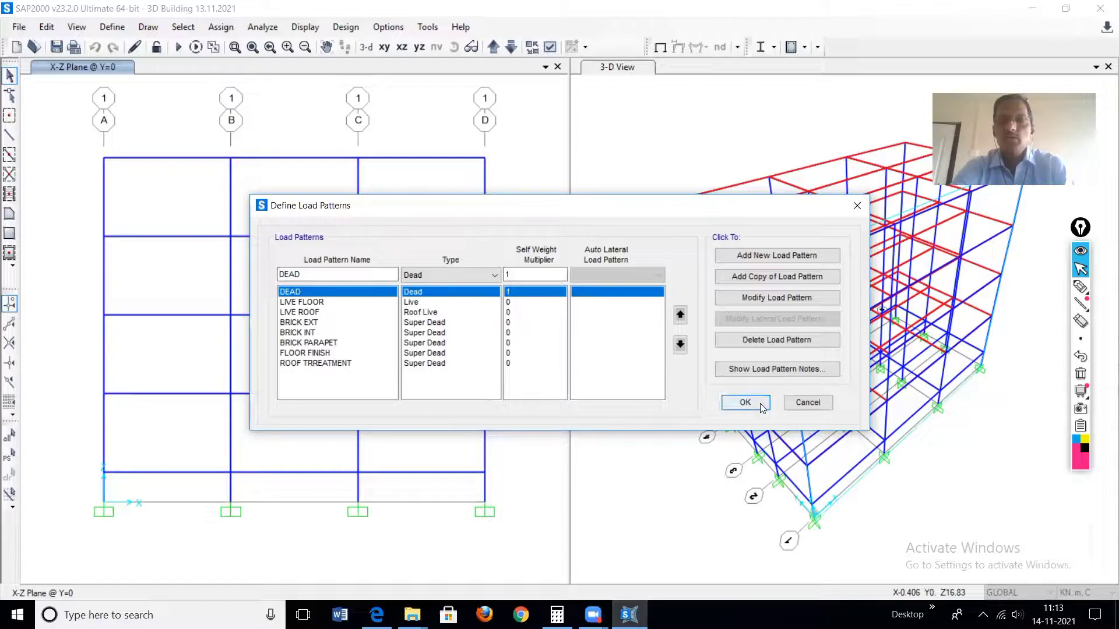
pyautogui.click(746, 403)
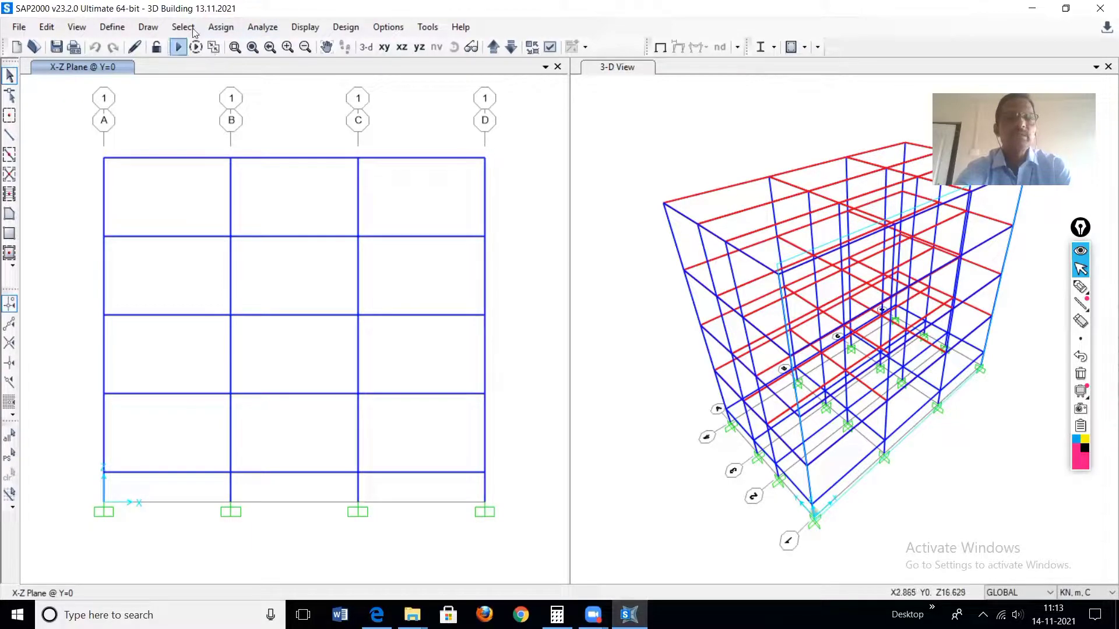
# - Open Define Load Cases, listing DEAD, MODAL, LIVE FLOOR, FLOOR FINISH and BRICK WALL
pyautogui.click(118, 28)
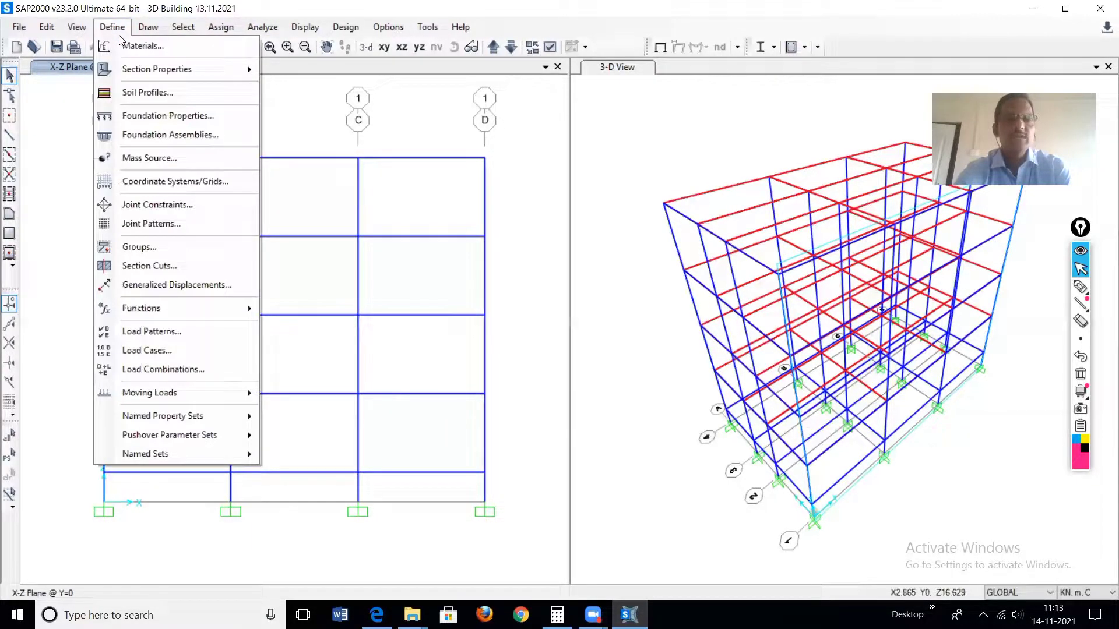
pyautogui.click(157, 350)
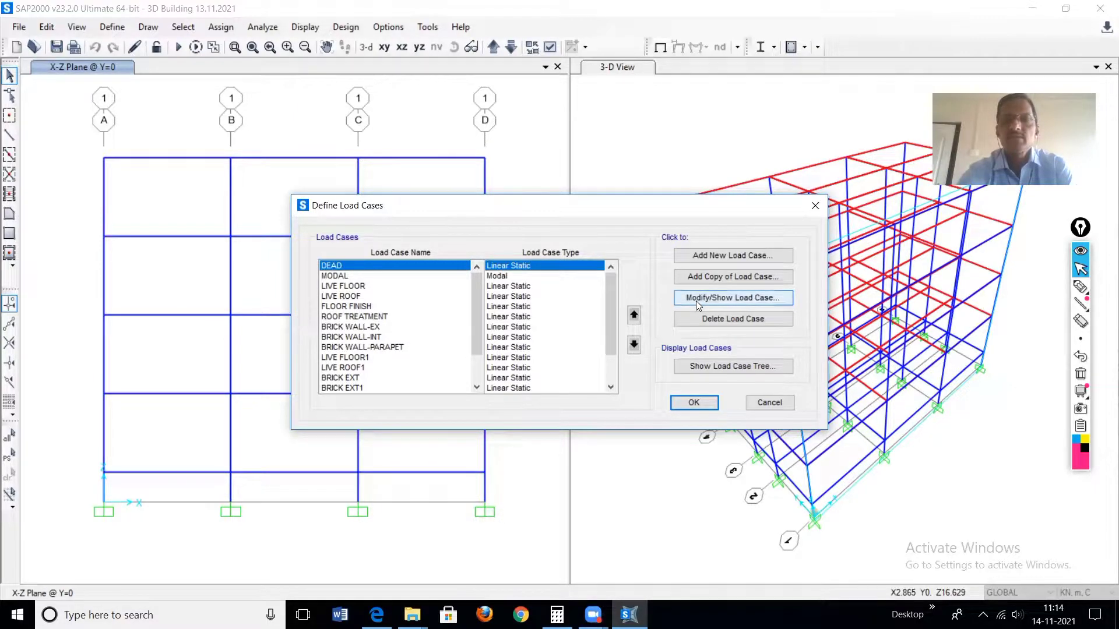
# - Rename the DEAD load case to 'DEAD- NONLINEAR' and make it a Nonlinear Static analysis
pyautogui.click(737, 301)
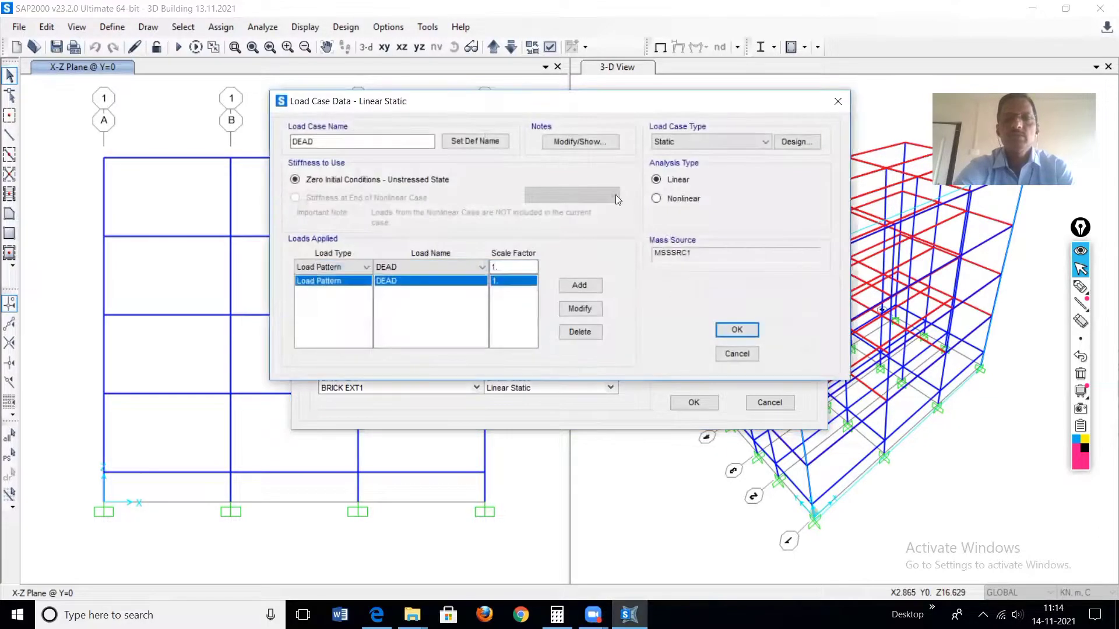
pyautogui.click(323, 142)
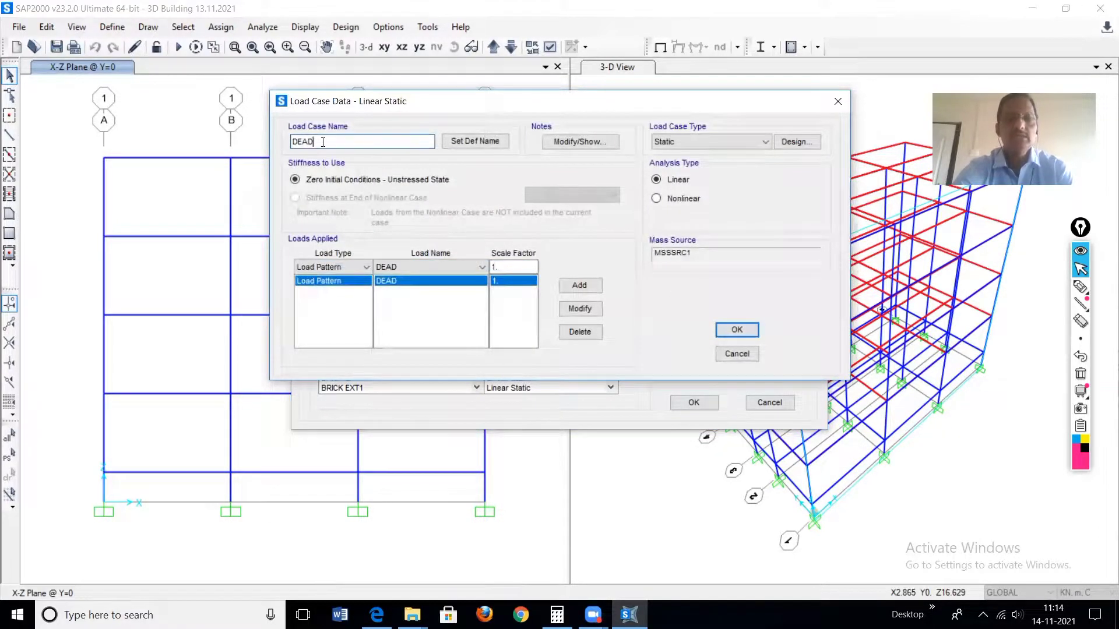
pyautogui.write('-')
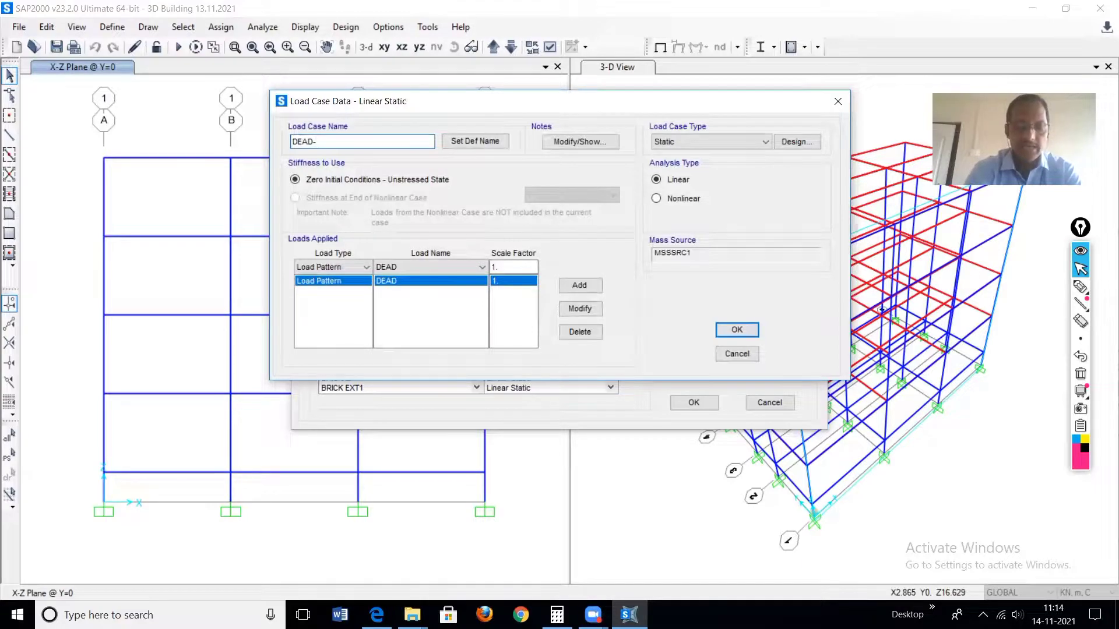
pyautogui.write(' NONLIN')
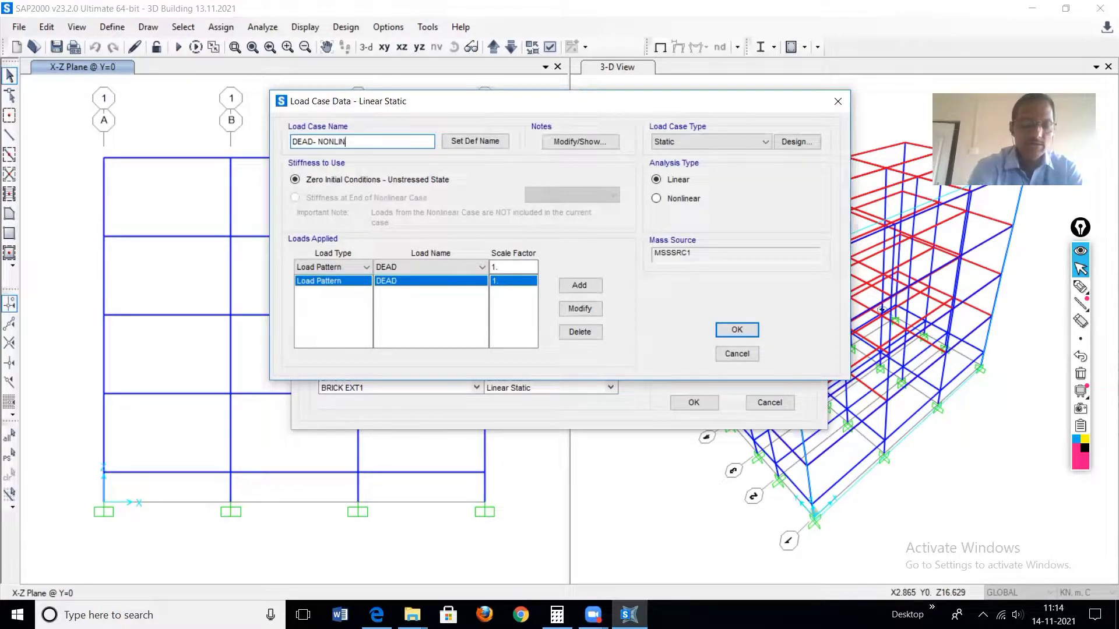
pyautogui.write('EAR')
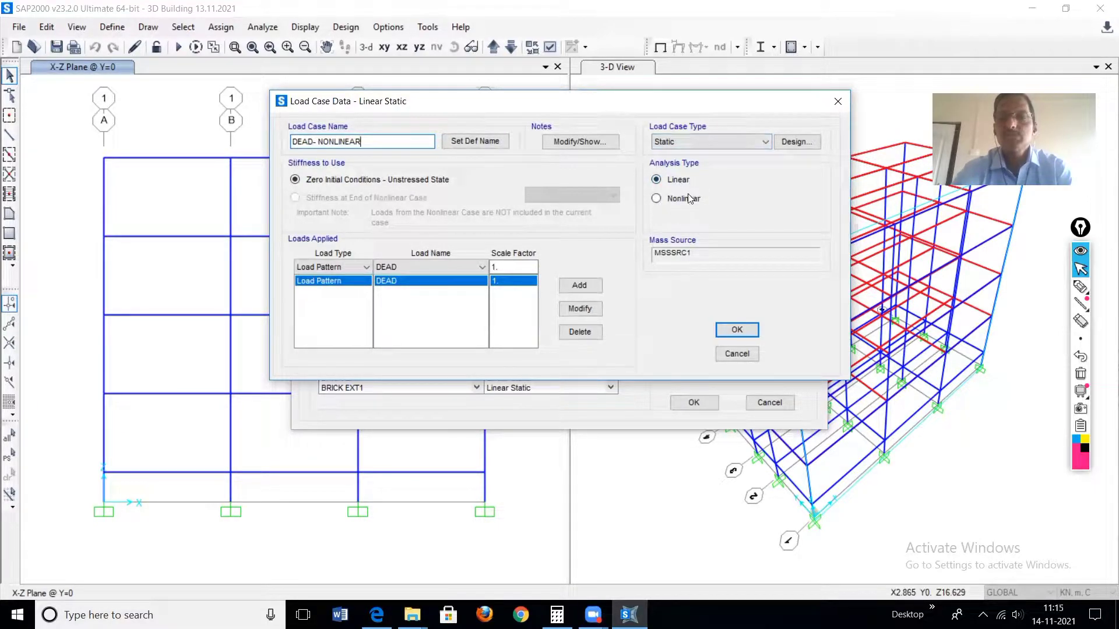
pyautogui.moveTo(1081, 287)
pyautogui.click(1025, 287)
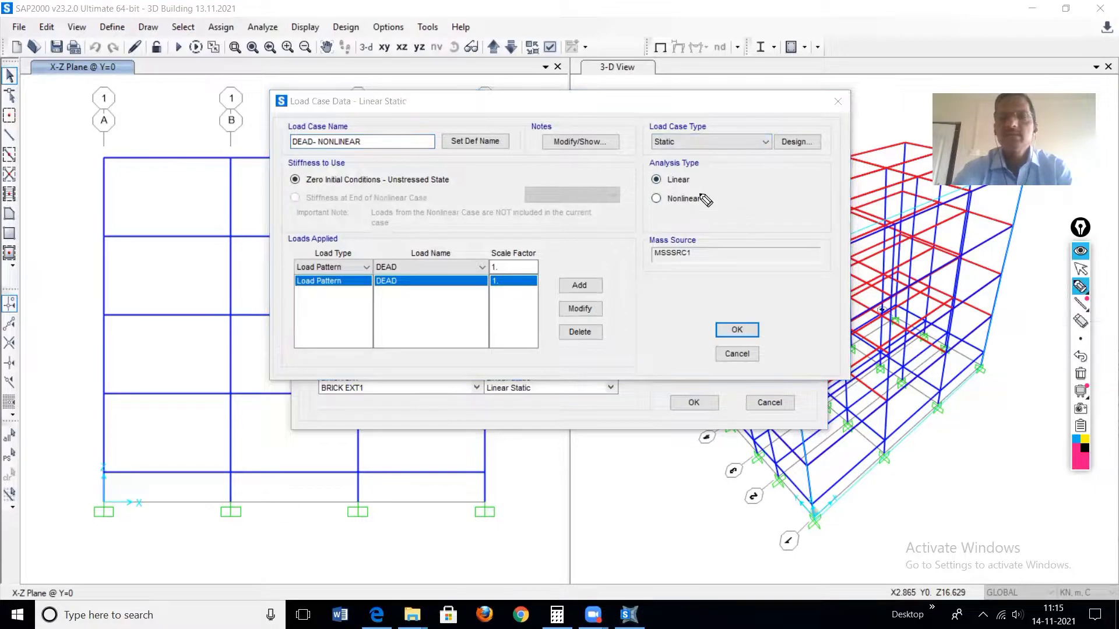
pyautogui.moveTo(699, 179); pyautogui.dragTo(735, 194)
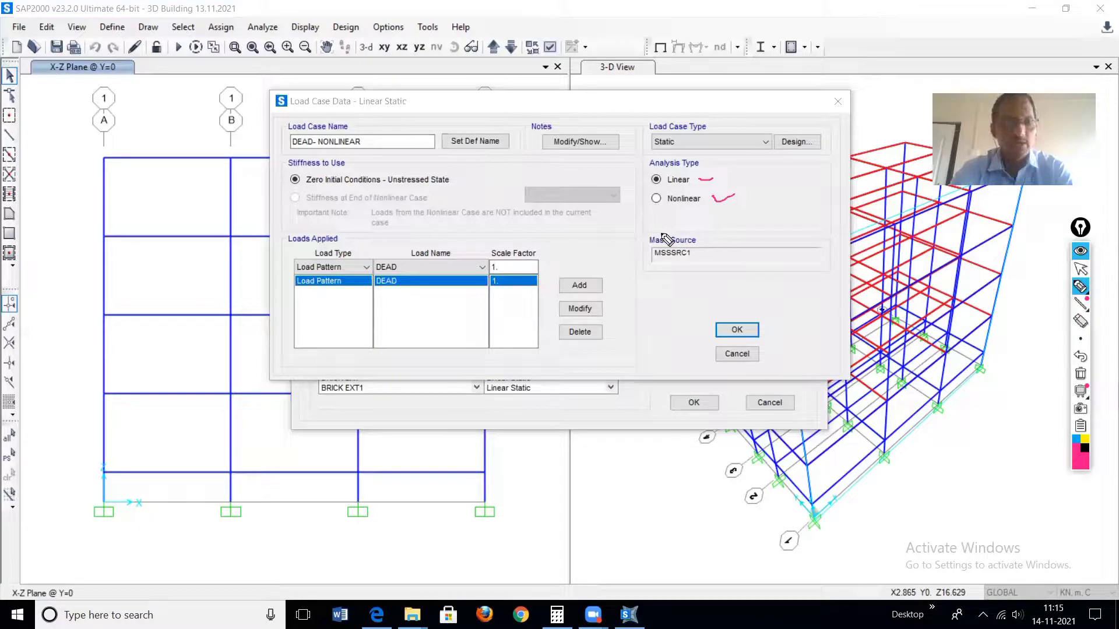
pyautogui.click(1080, 268)
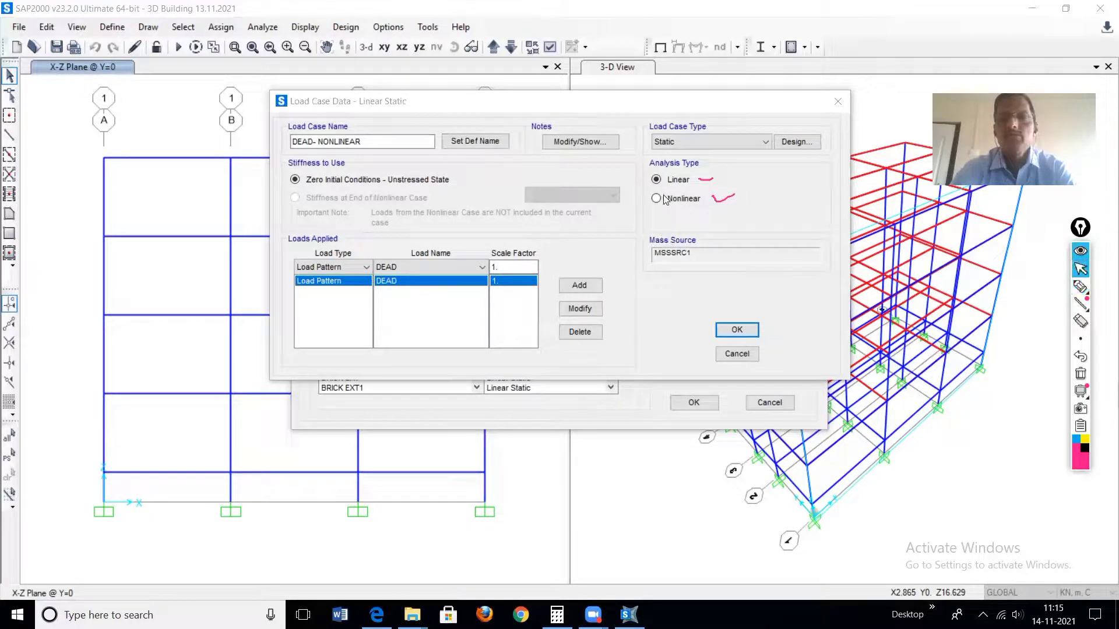
pyautogui.click(656, 199)
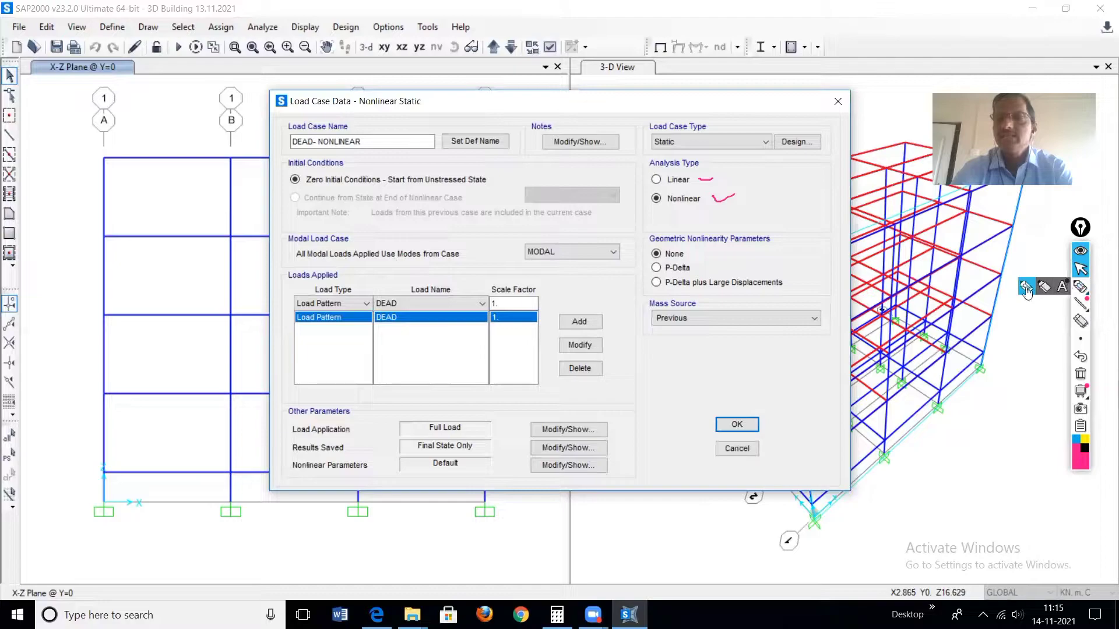
# - Keep DEAD and add BRICK EXT and BRICK INT at scale 1 to the applied loads
pyautogui.click(1080, 289)
pyautogui.moveTo(441, 266)
pyautogui.mouseDown()
pyautogui.moveTo(382, 289)
pyautogui.moveTo(369, 330)
pyautogui.moveTo(419, 336)
pyautogui.mouseUp()
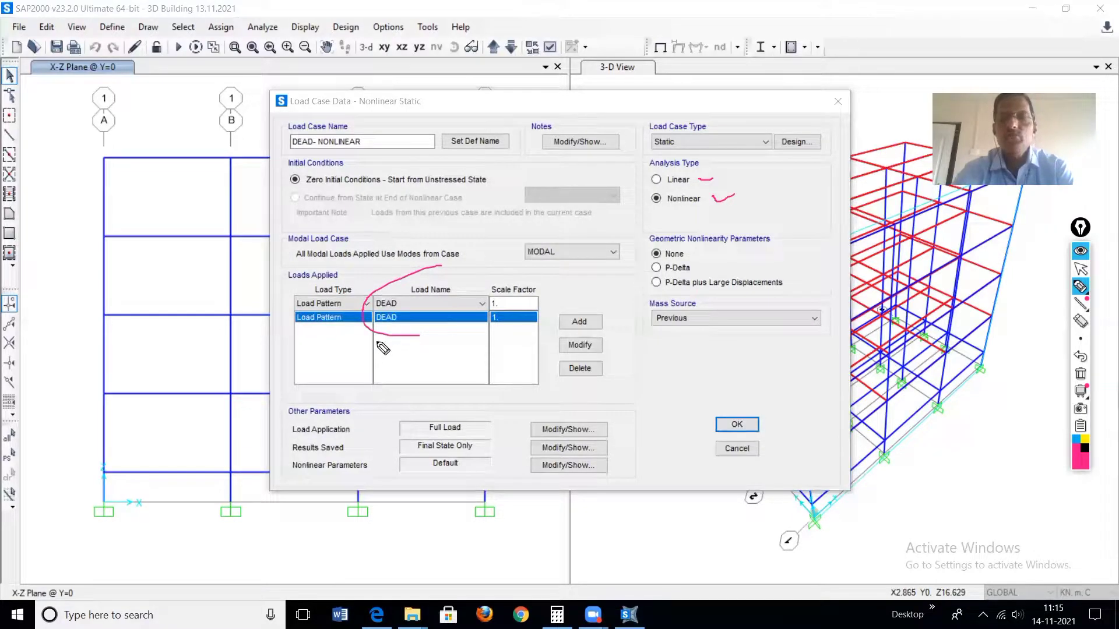
pyautogui.hotkey('ctrl', 'shift', '1')
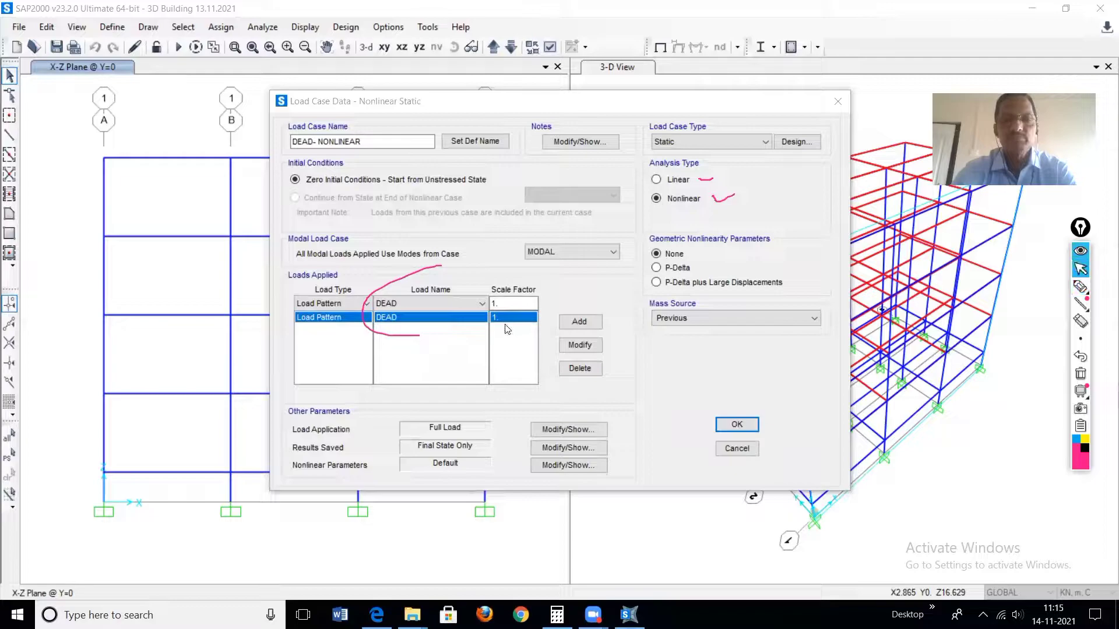
pyautogui.click(480, 304)
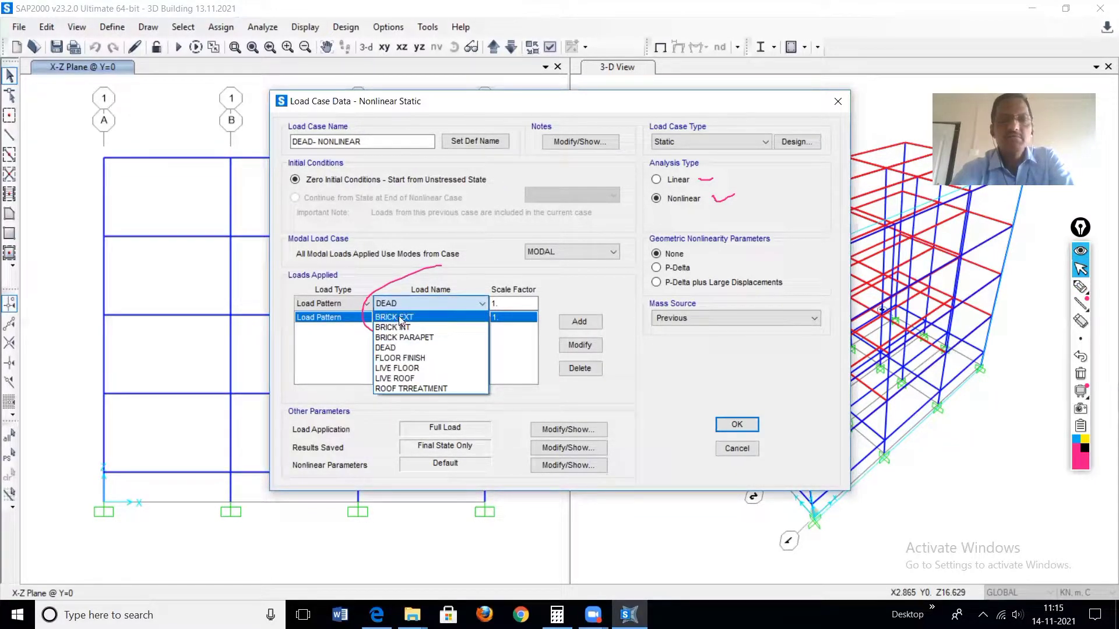
pyautogui.click(578, 323)
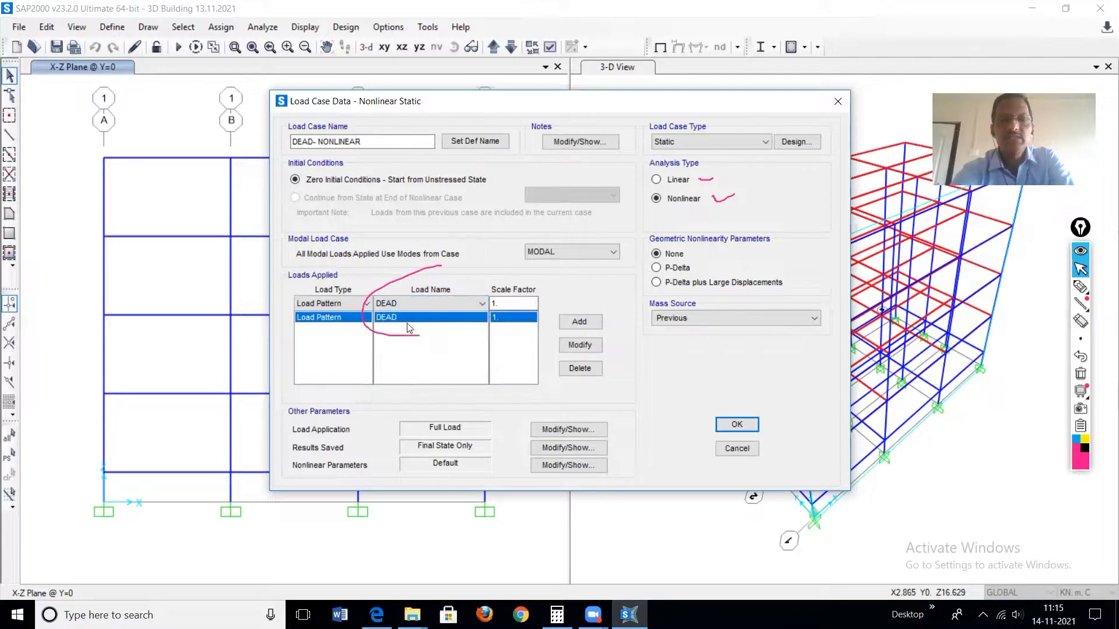
pyautogui.click(416, 305)
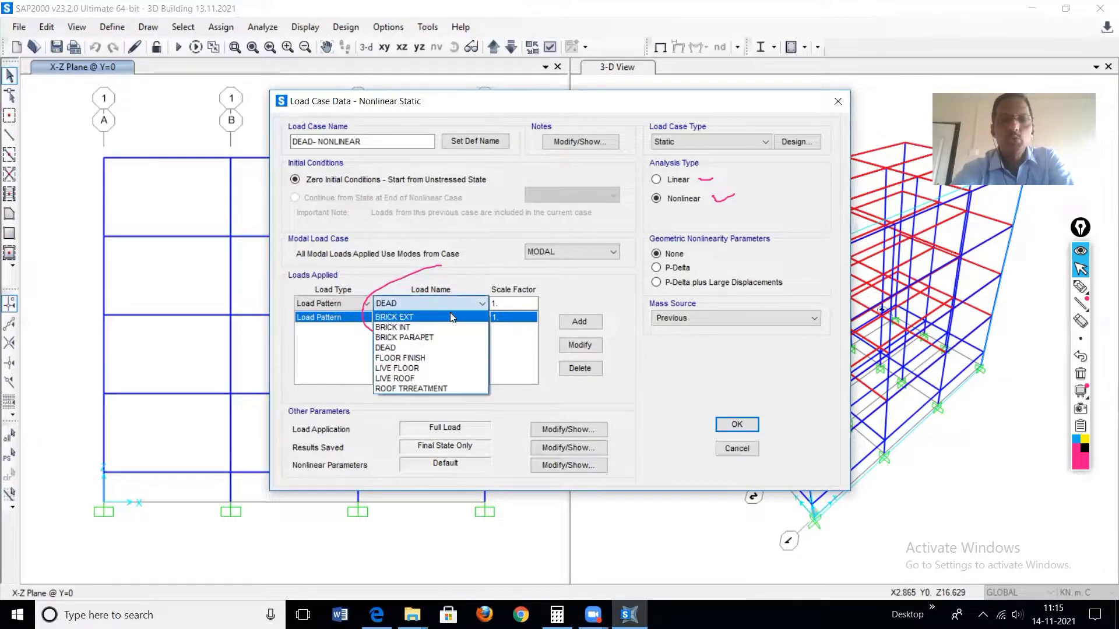
pyautogui.click(417, 318)
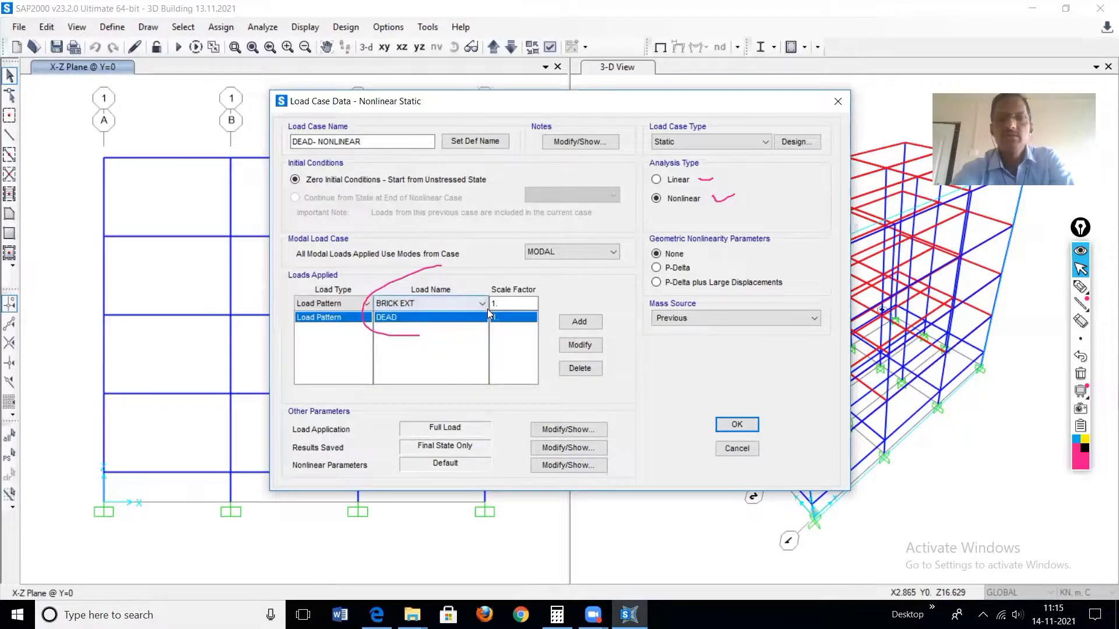
pyautogui.click(576, 320)
pyautogui.click(435, 301)
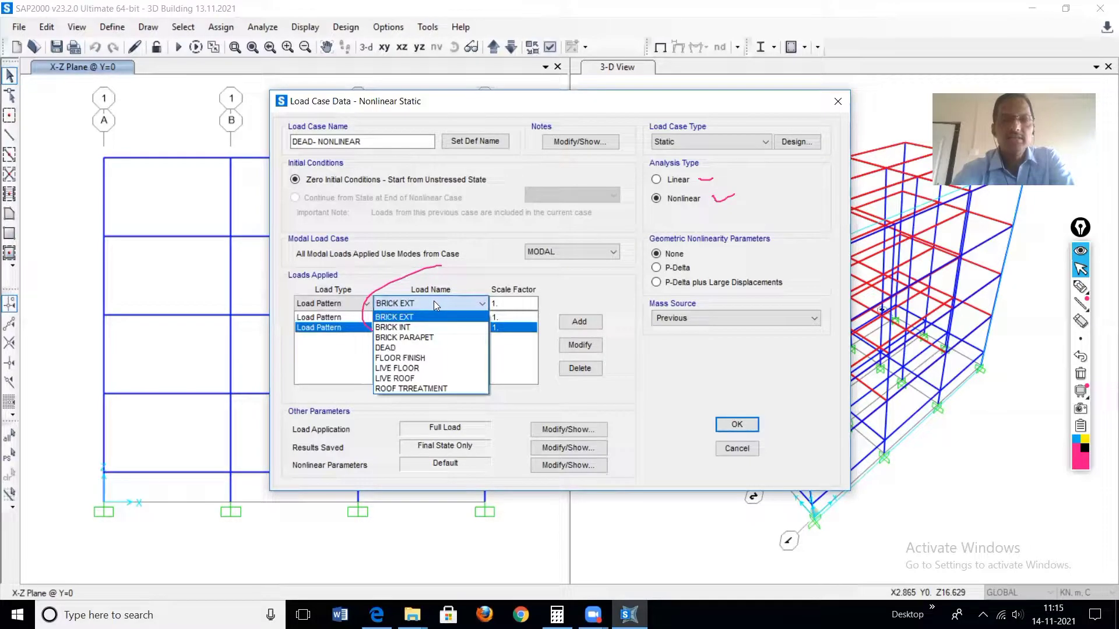
pyautogui.click(404, 326)
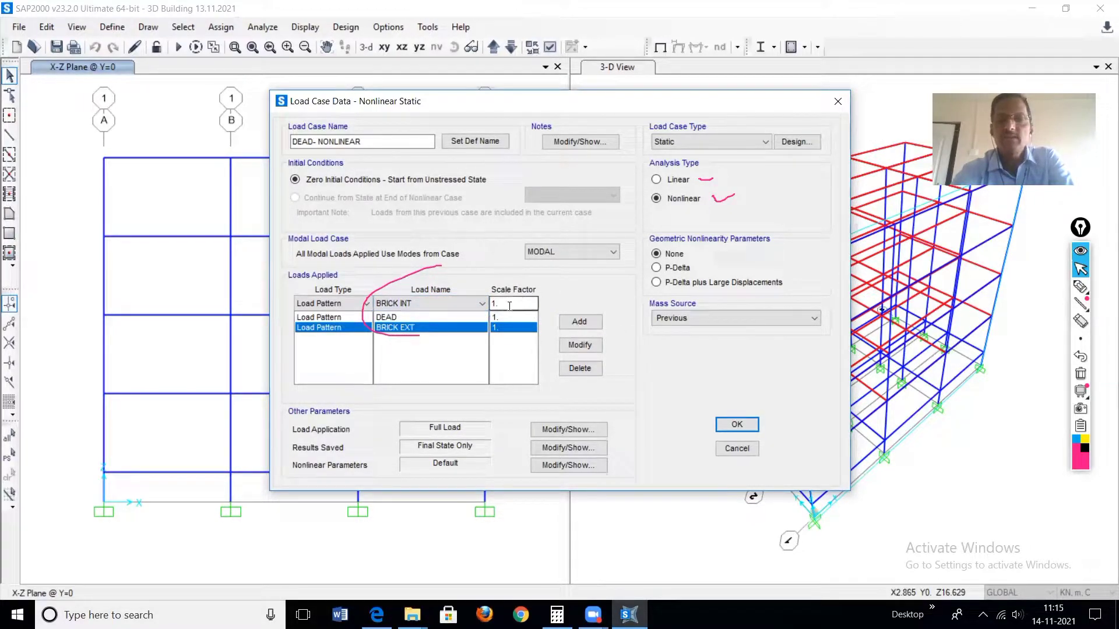
pyautogui.click(578, 321)
# - Add BRICK PARAPET and FLOOR FINISH at scale 1 to the applied loads
pyautogui.click(429, 304)
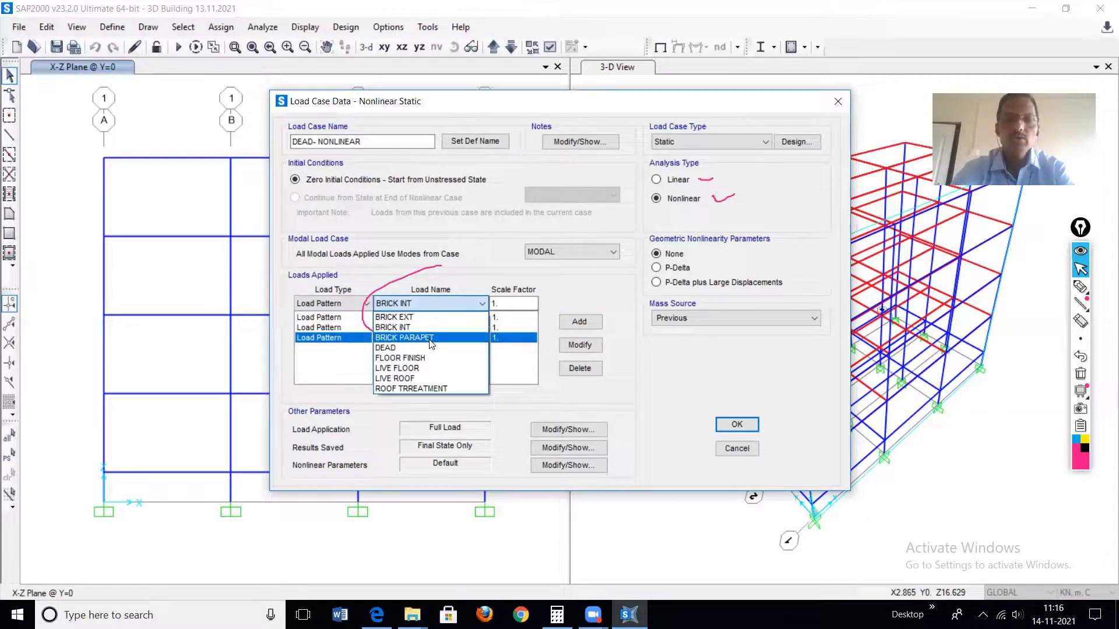
pyautogui.click(430, 339)
pyautogui.click(585, 321)
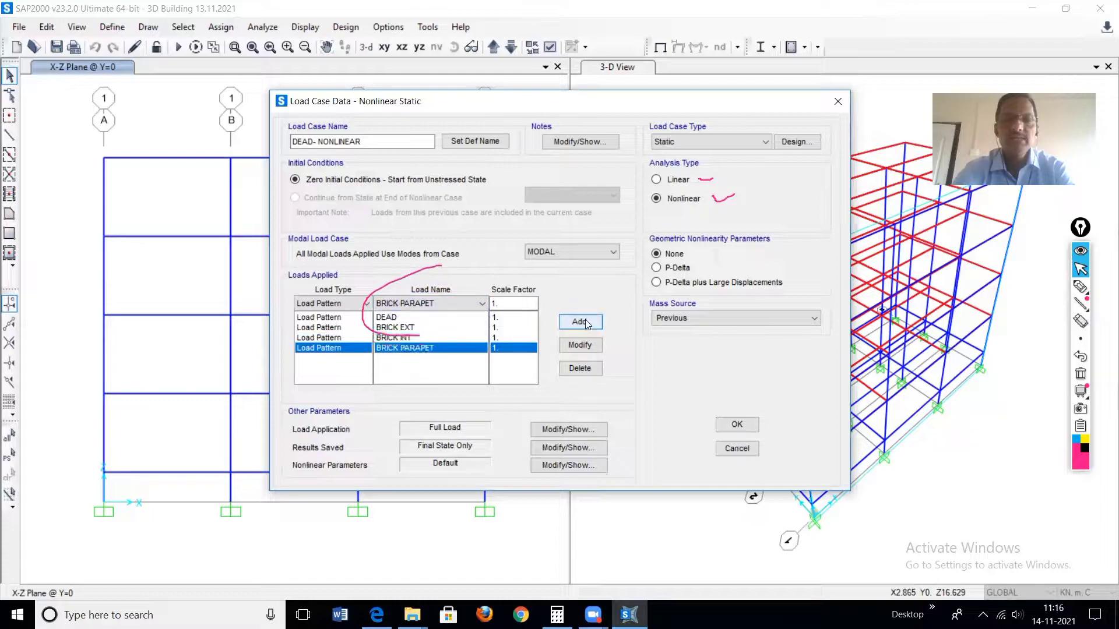
pyautogui.click(450, 300)
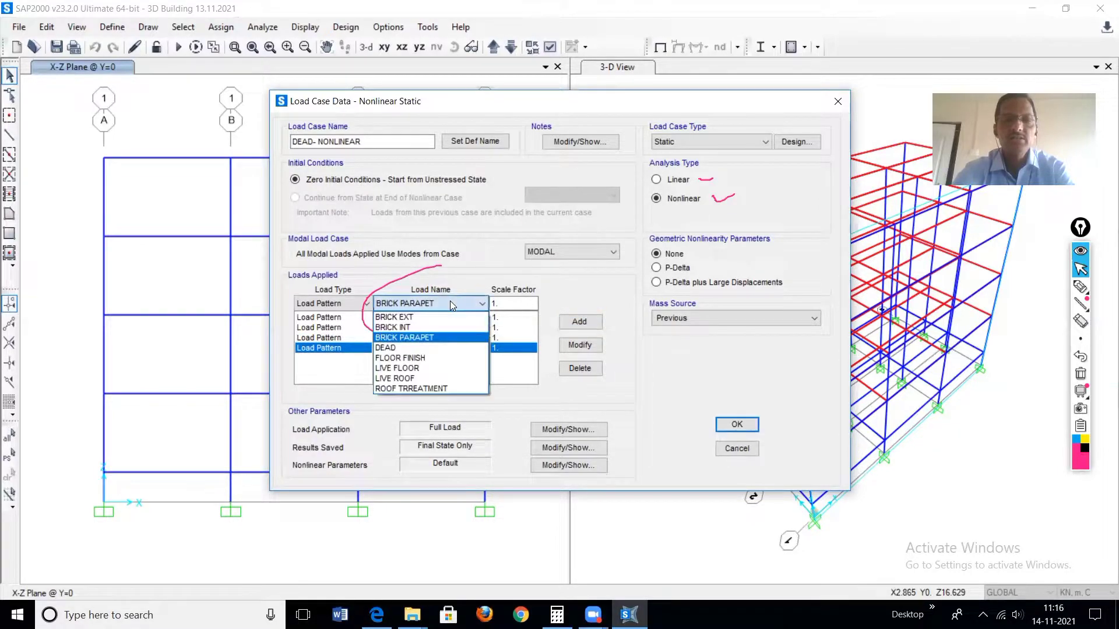
pyautogui.click(418, 359)
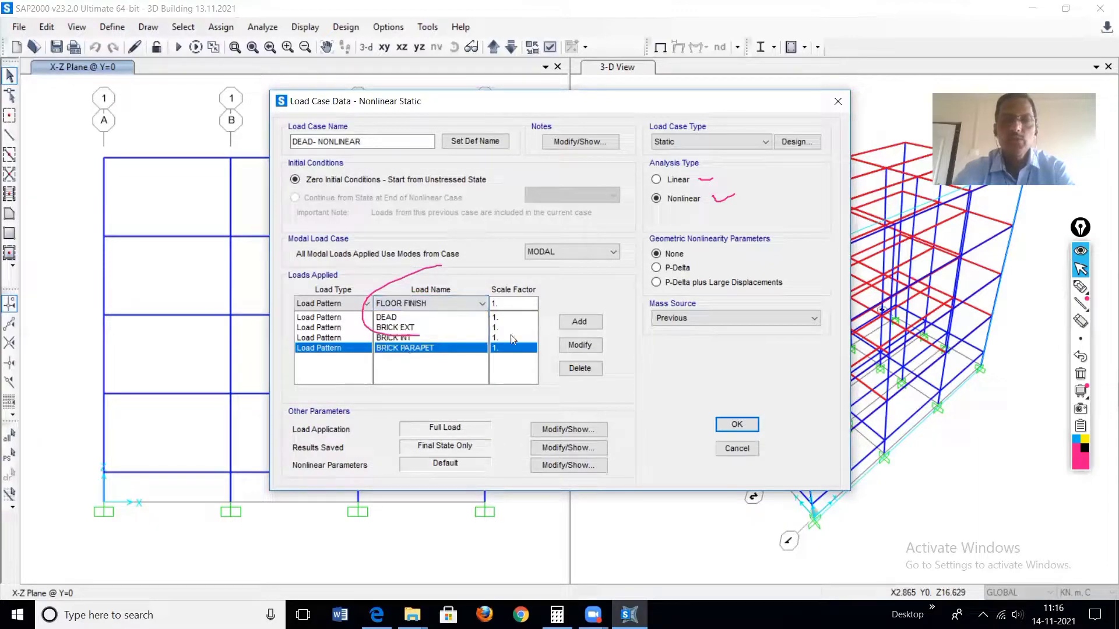
pyautogui.click(580, 322)
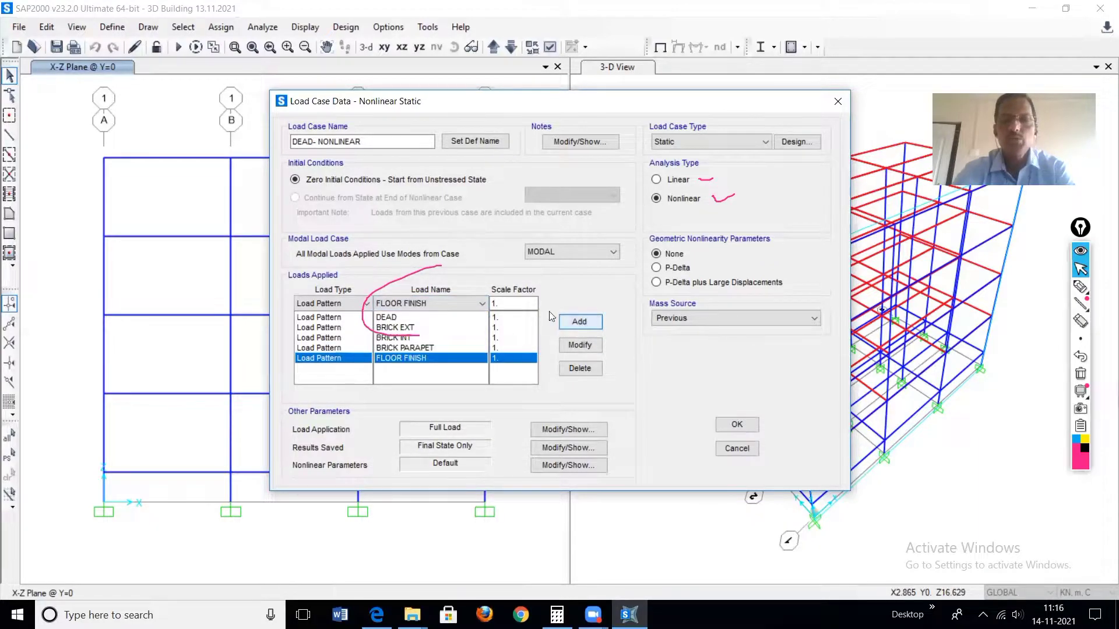
# - Add LIVE FLOOR to the applied loads with scale factor 0.25
pyautogui.click(466, 304)
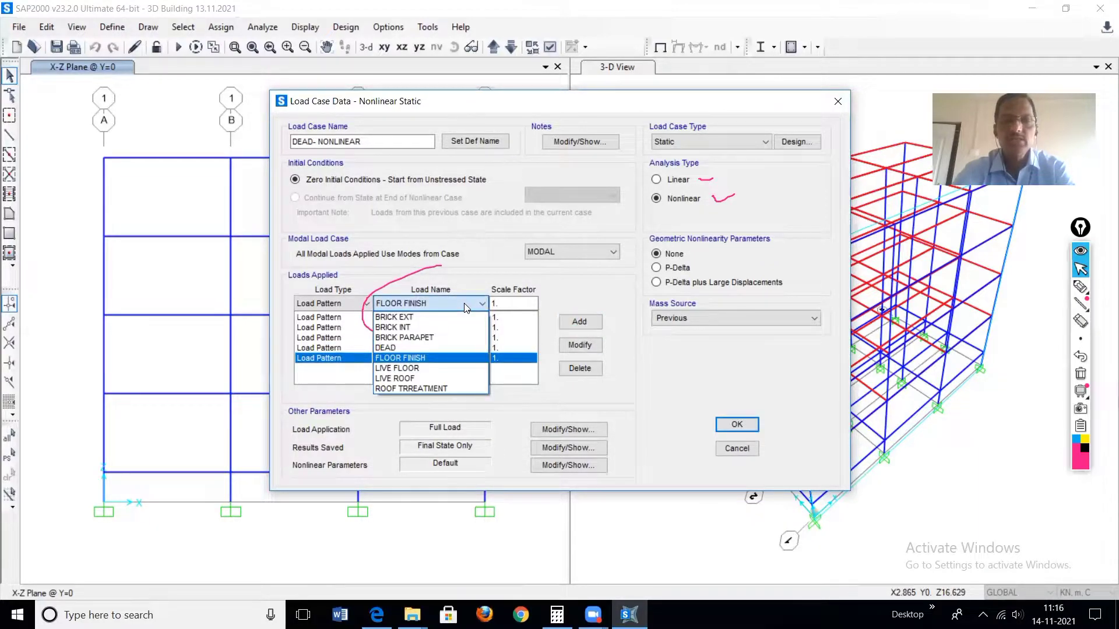
pyautogui.click(411, 369)
pyautogui.doubleClick(505, 301)
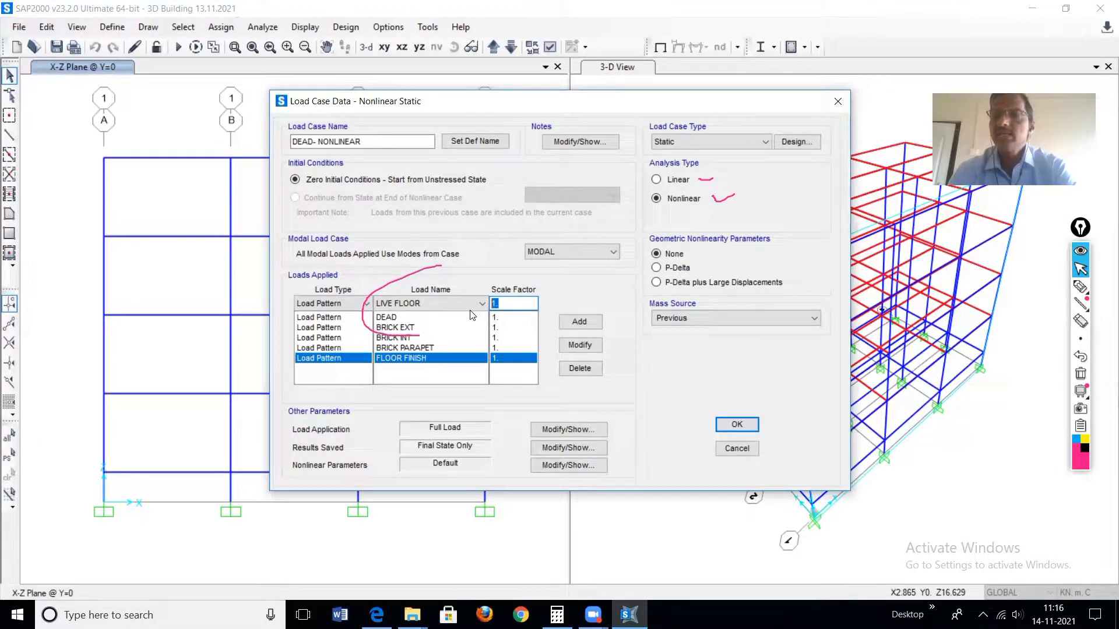
pyautogui.write('0.')
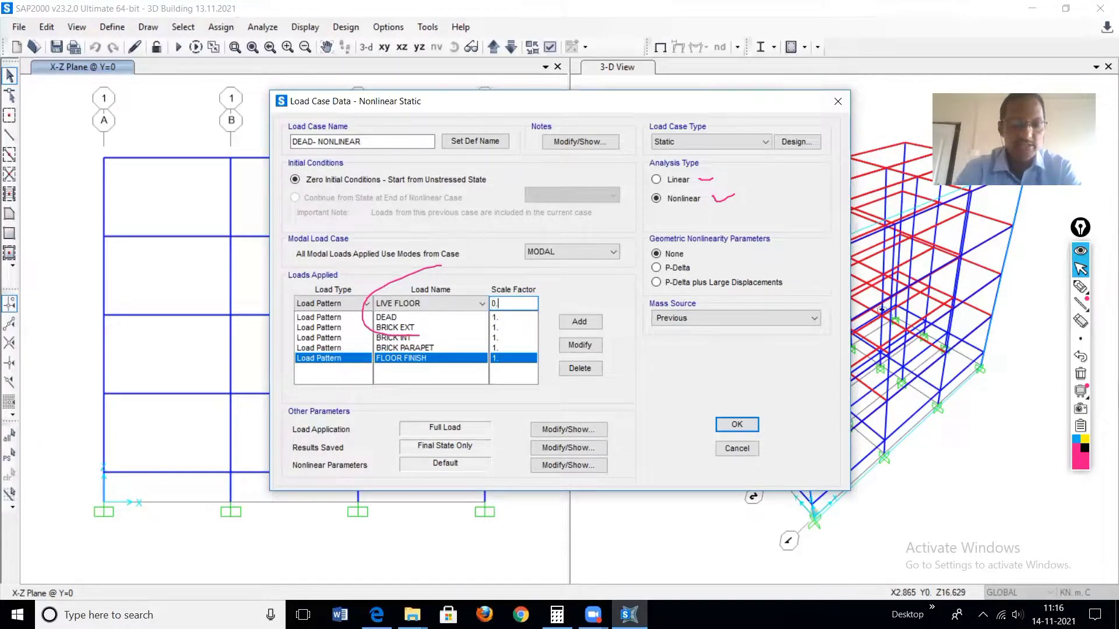
pyautogui.write('25')
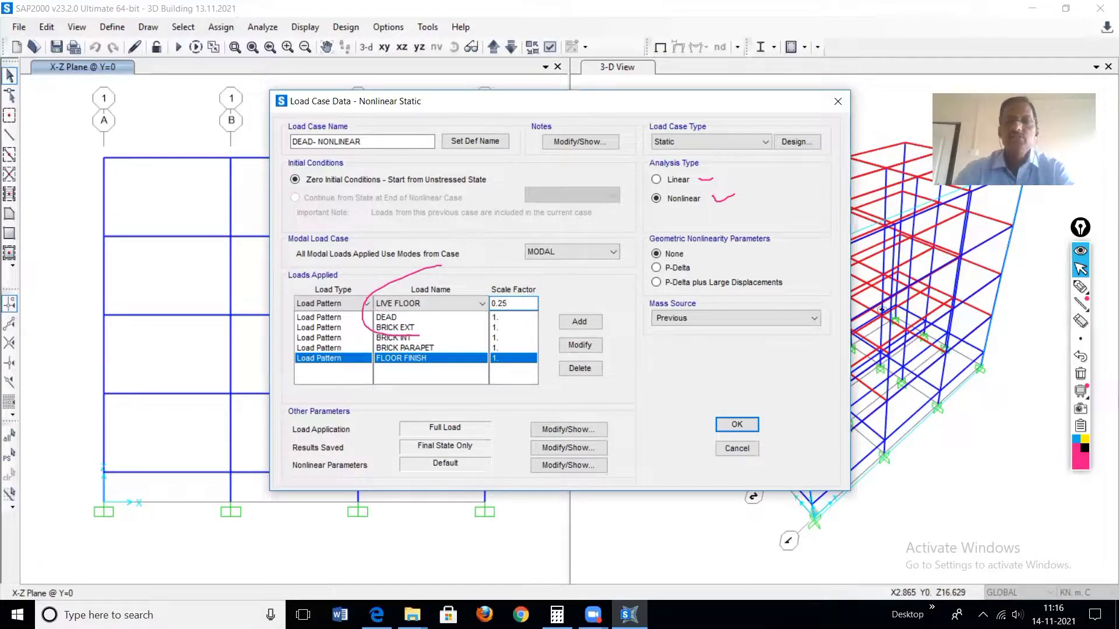
pyautogui.click(580, 320)
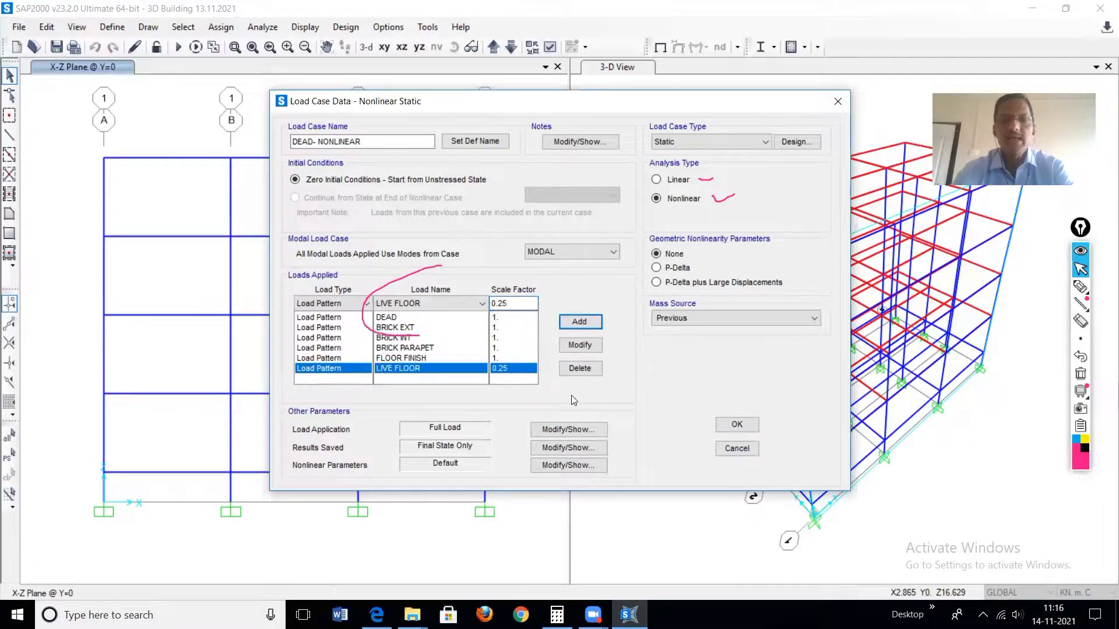
# - Add LIVE ROOF at 0.25 and ROOF TRREATMENT at 1 to the applied loads
pyautogui.click(480, 304)
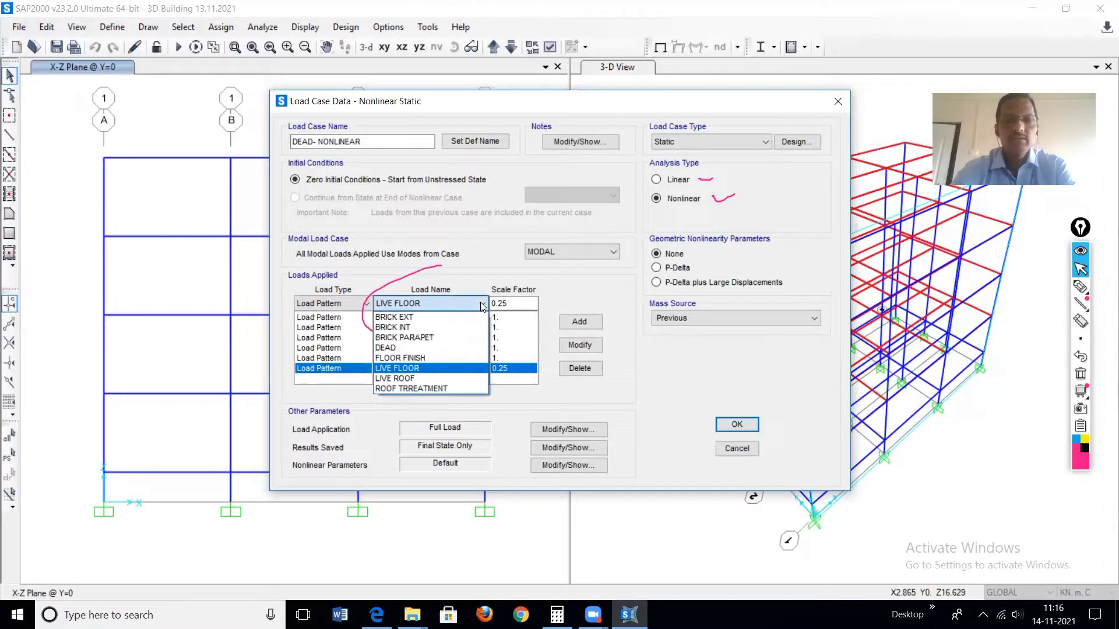
pyautogui.click(401, 380)
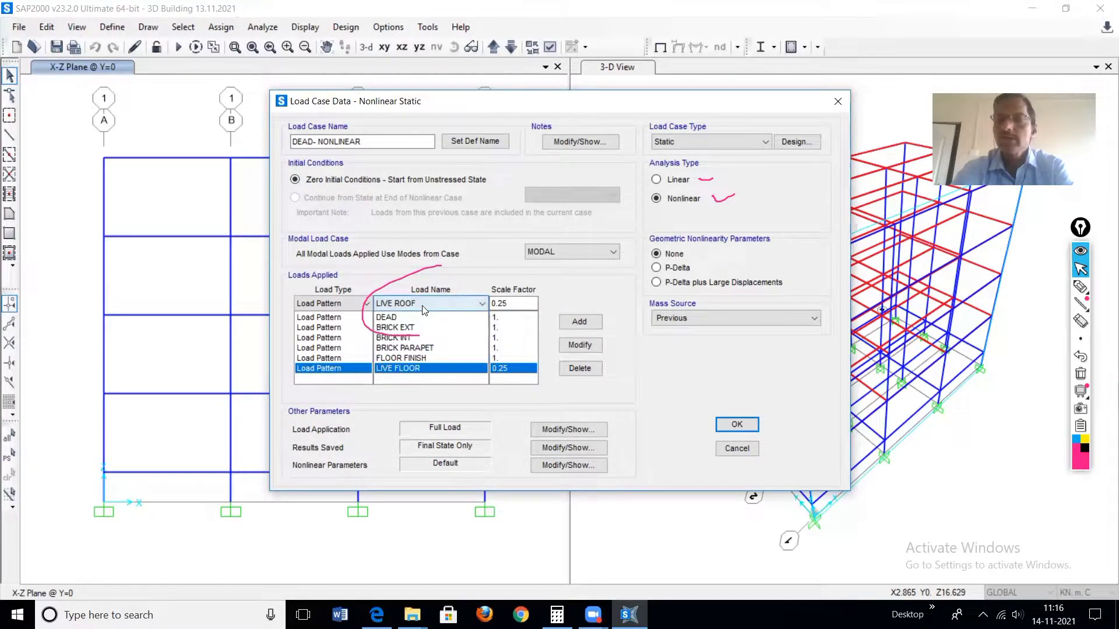
pyautogui.click(591, 321)
pyautogui.click(482, 304)
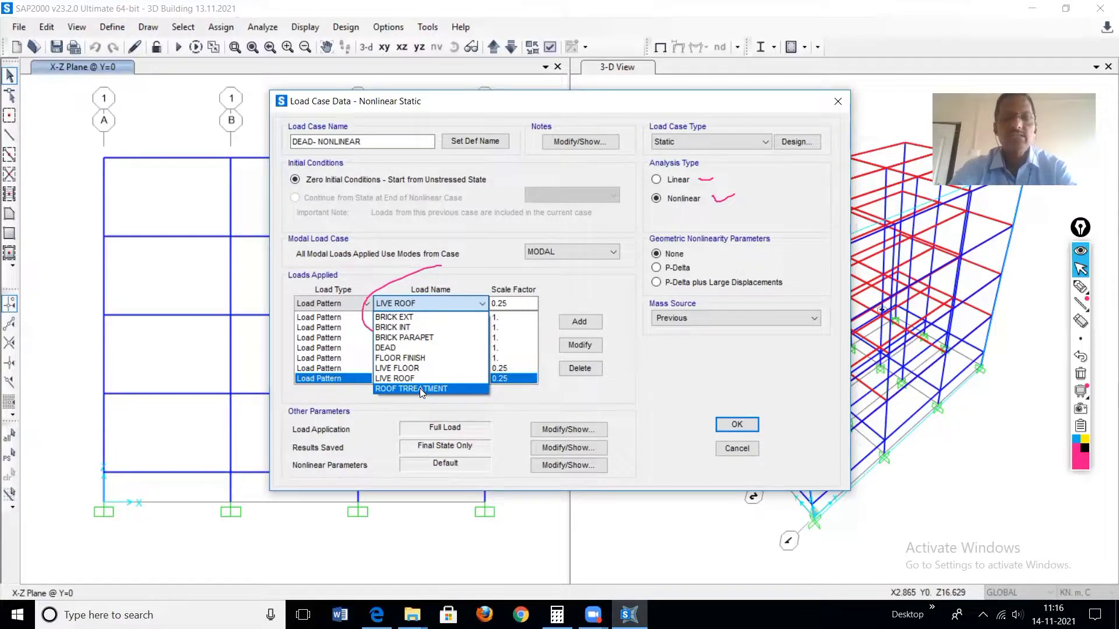
pyautogui.click(419, 388)
pyautogui.moveTo(515, 303); pyautogui.dragTo(484, 304)
pyautogui.write('1')
pyautogui.click(578, 323)
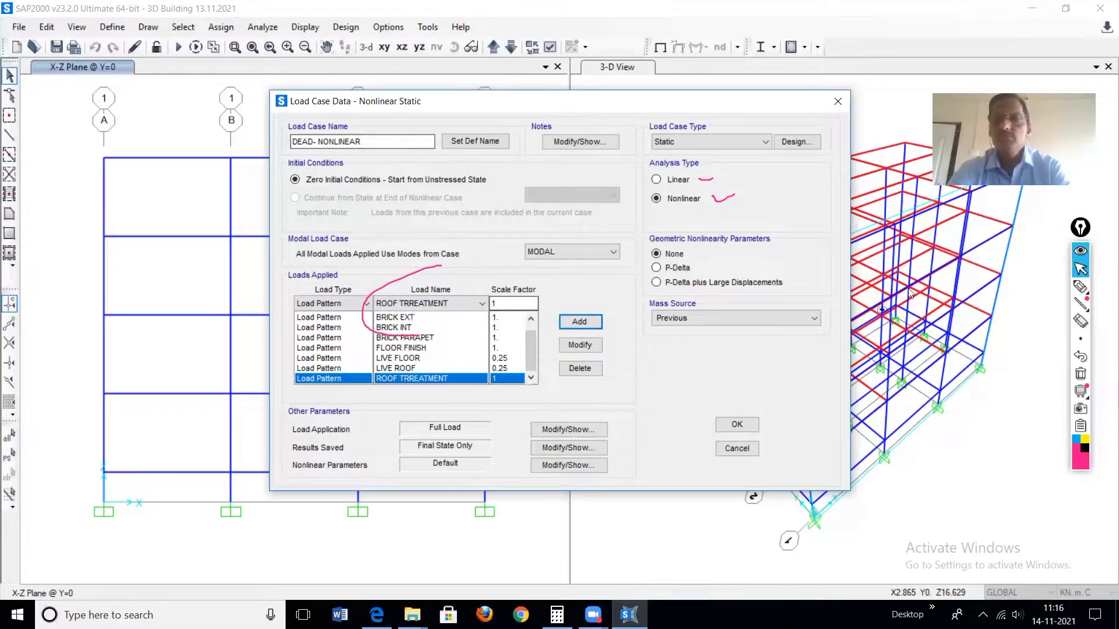
# - Annotate the case name and applied loads list, then save the DEAD- NONLINEAR case
pyautogui.moveTo(1079, 287)
pyautogui.click(1026, 290)
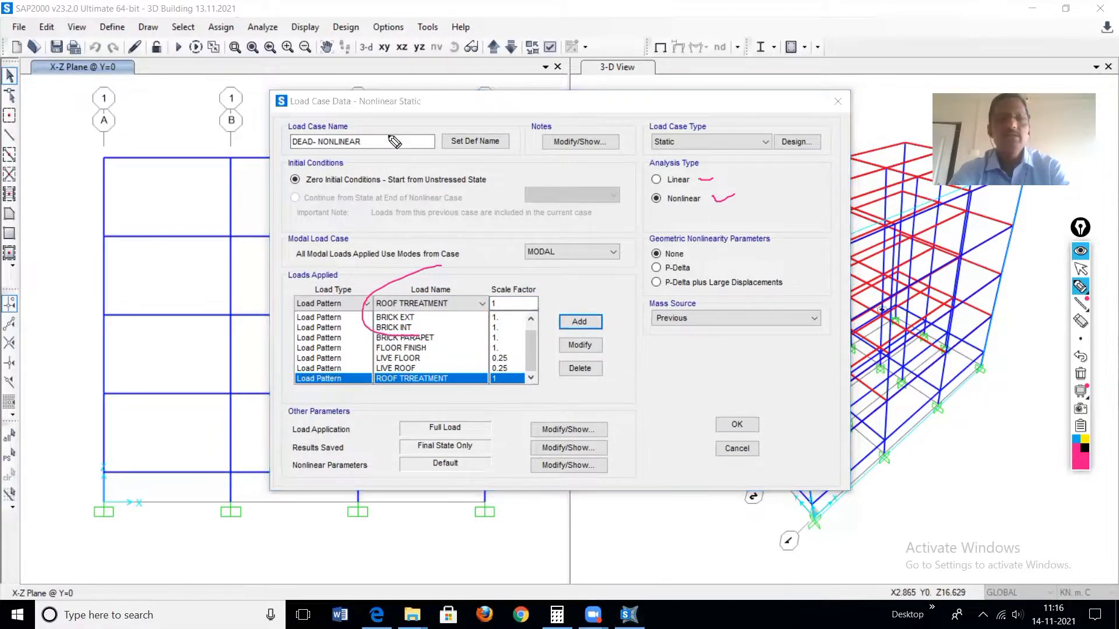
pyautogui.moveTo(356, 125)
pyautogui.mouseDown()
pyautogui.moveTo(258, 133)
pyautogui.moveTo(306, 172)
pyautogui.moveTo(379, 118)
pyautogui.mouseUp()
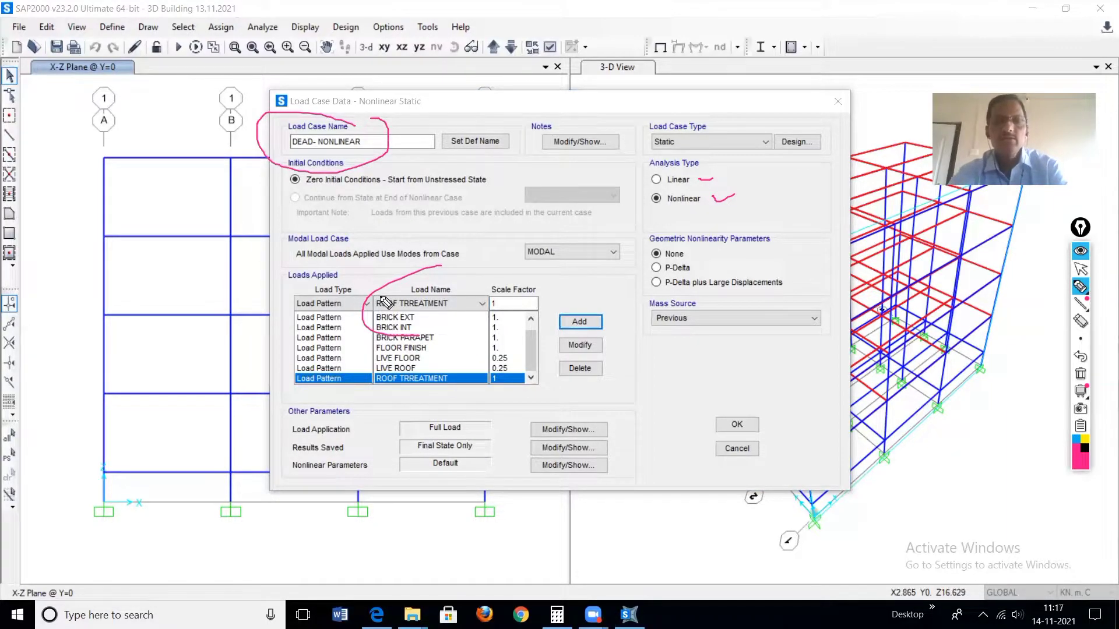
pyautogui.moveTo(290, 319)
pyautogui.mouseDown()
pyautogui.moveTo(393, 417)
pyautogui.moveTo(504, 401)
pyautogui.moveTo(503, 321)
pyautogui.moveTo(348, 291)
pyautogui.mouseUp()
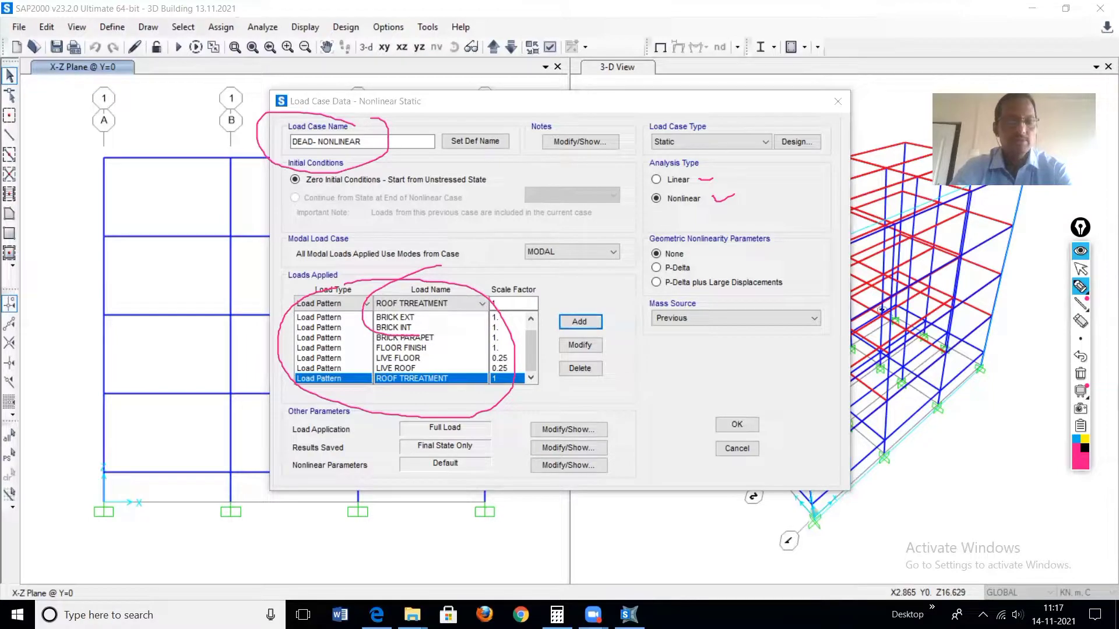
pyautogui.click(1080, 268)
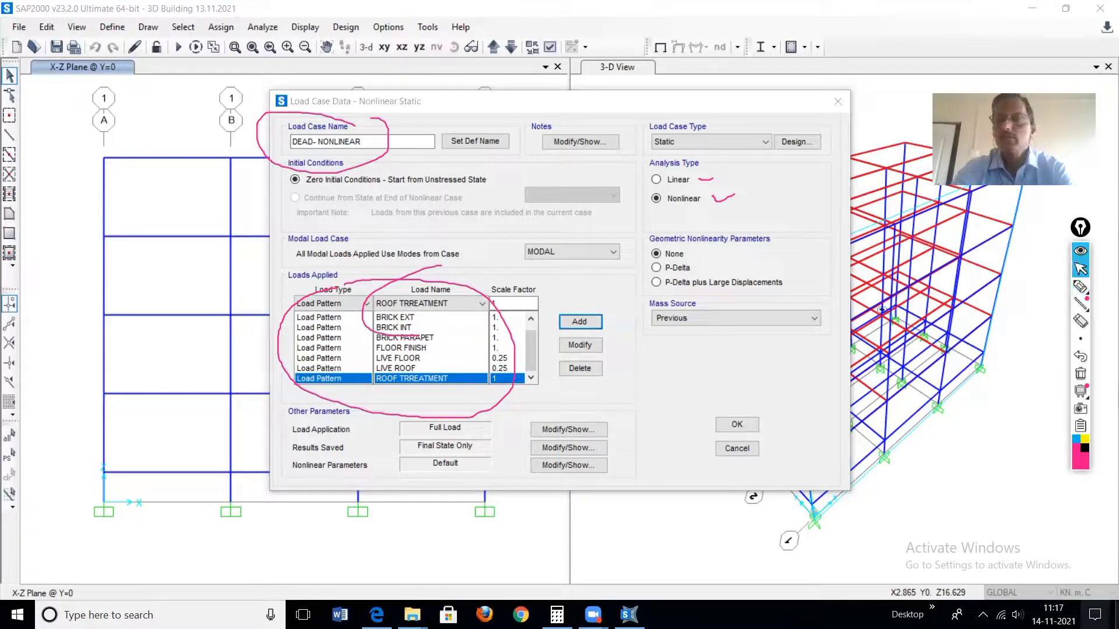
pyautogui.click(1080, 375)
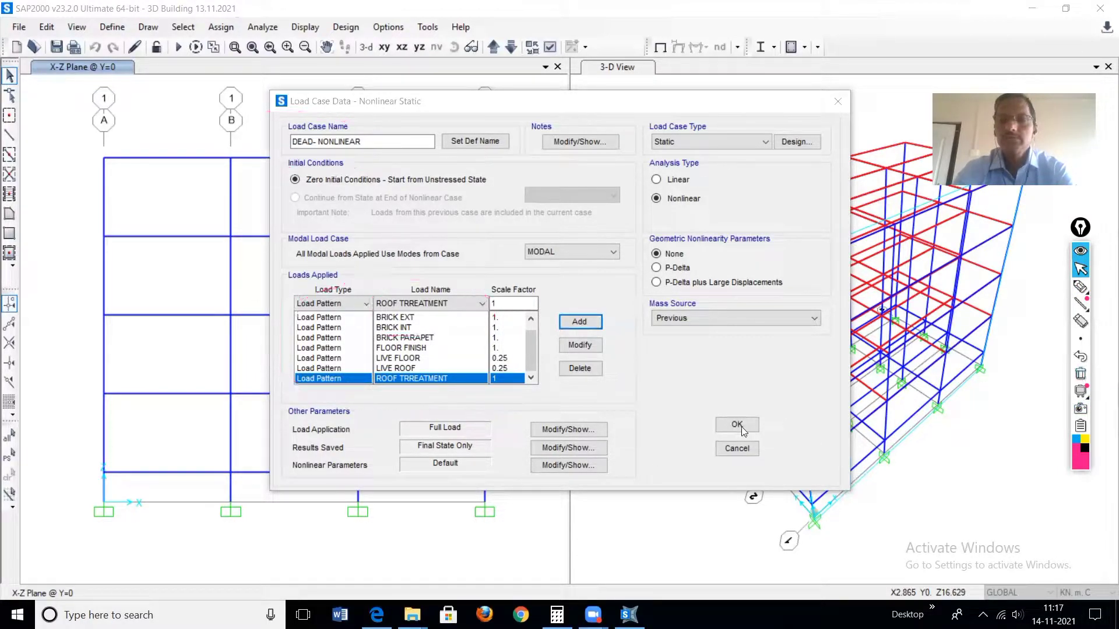
pyautogui.click(737, 425)
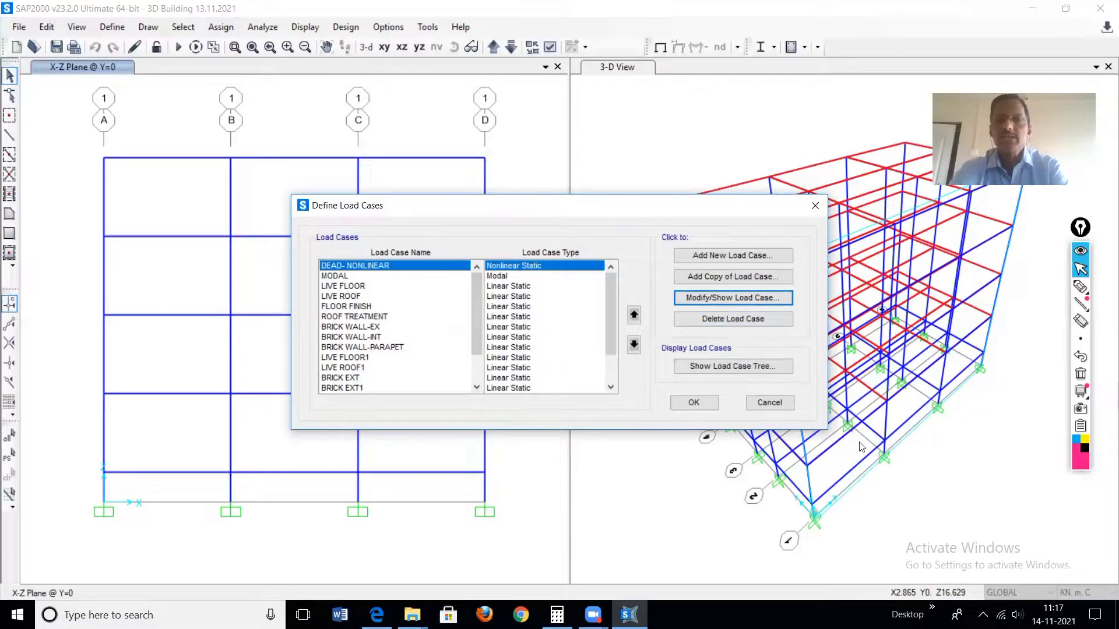
# - Reopen DEAD- NONLINEAR and set its geometric nonlinearity parameter to P-Delta
pyautogui.click(708, 298)
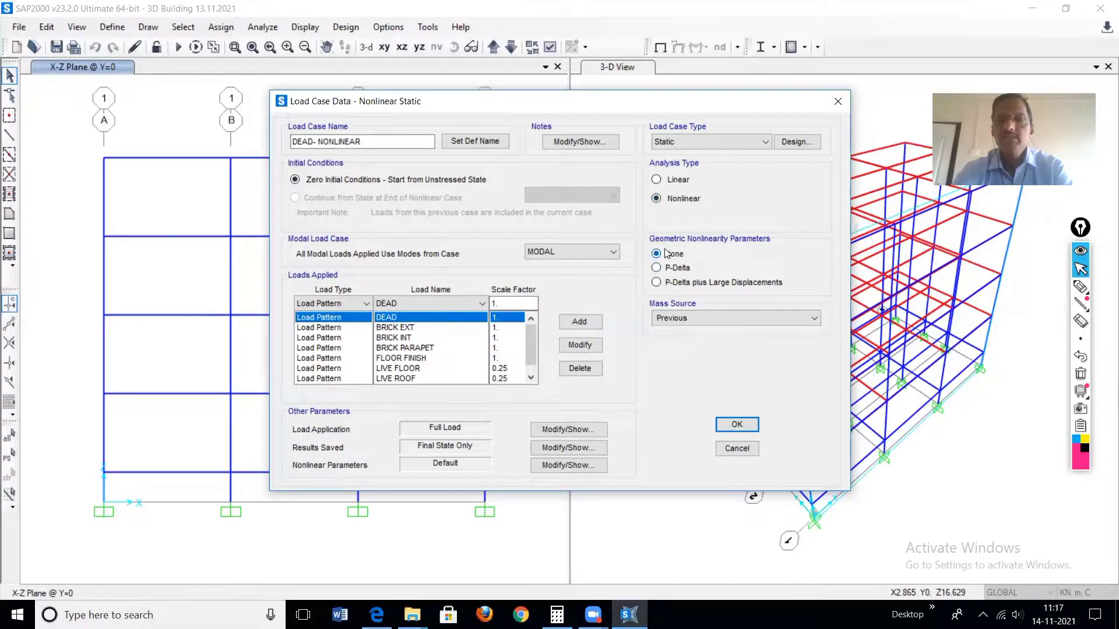
pyautogui.click(1080, 286)
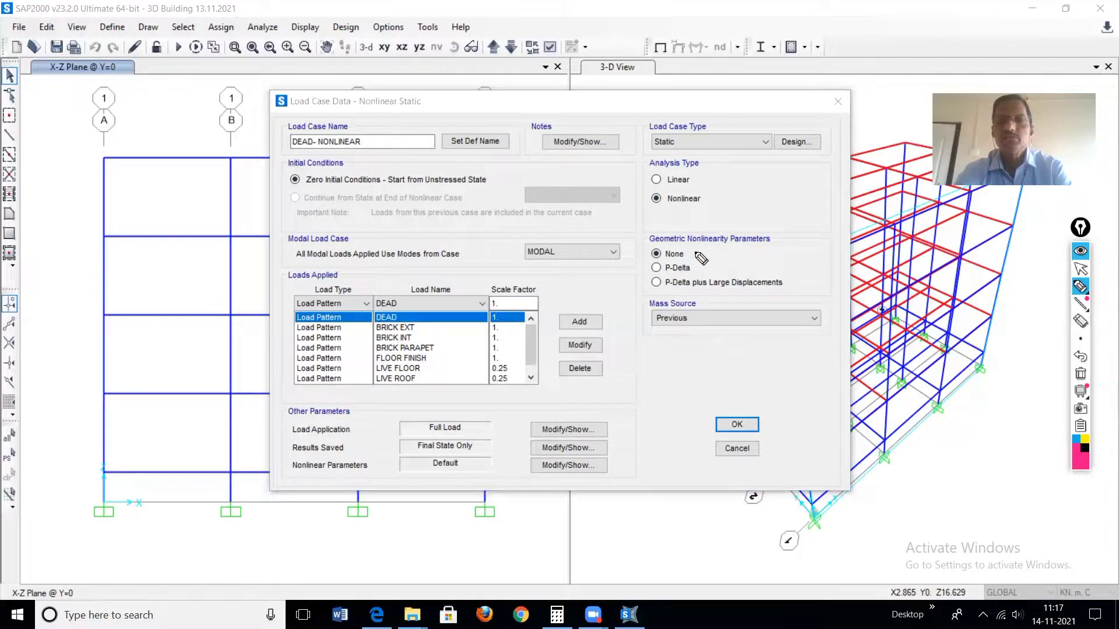
pyautogui.moveTo(357, 125)
pyautogui.mouseDown()
pyautogui.moveTo(281, 130)
pyautogui.moveTo(274, 146)
pyautogui.moveTo(343, 163)
pyautogui.moveTo(380, 139)
pyautogui.moveTo(341, 130)
pyautogui.mouseUp()
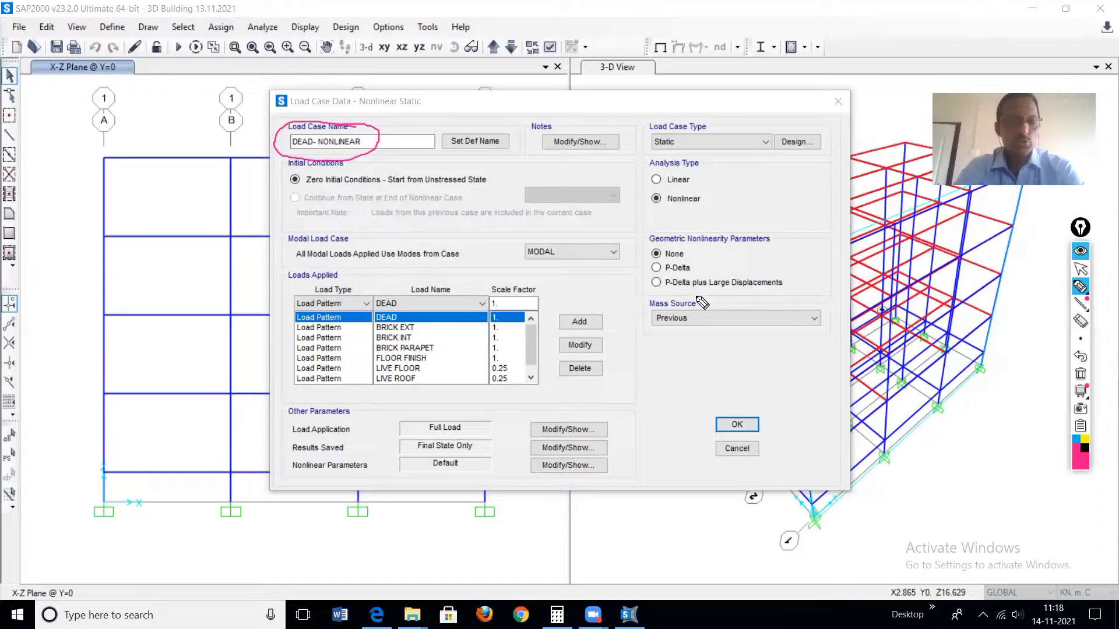
pyautogui.click(657, 268)
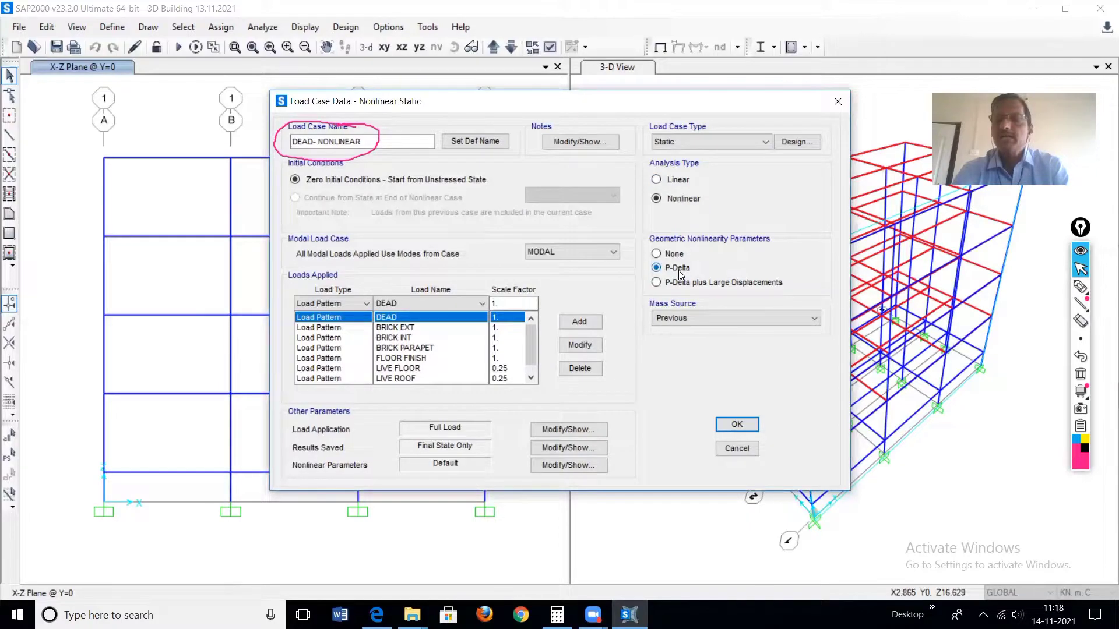
# - Save the P-Delta DEAD- NONLINEAR case and start a new load case
pyautogui.click(737, 426)
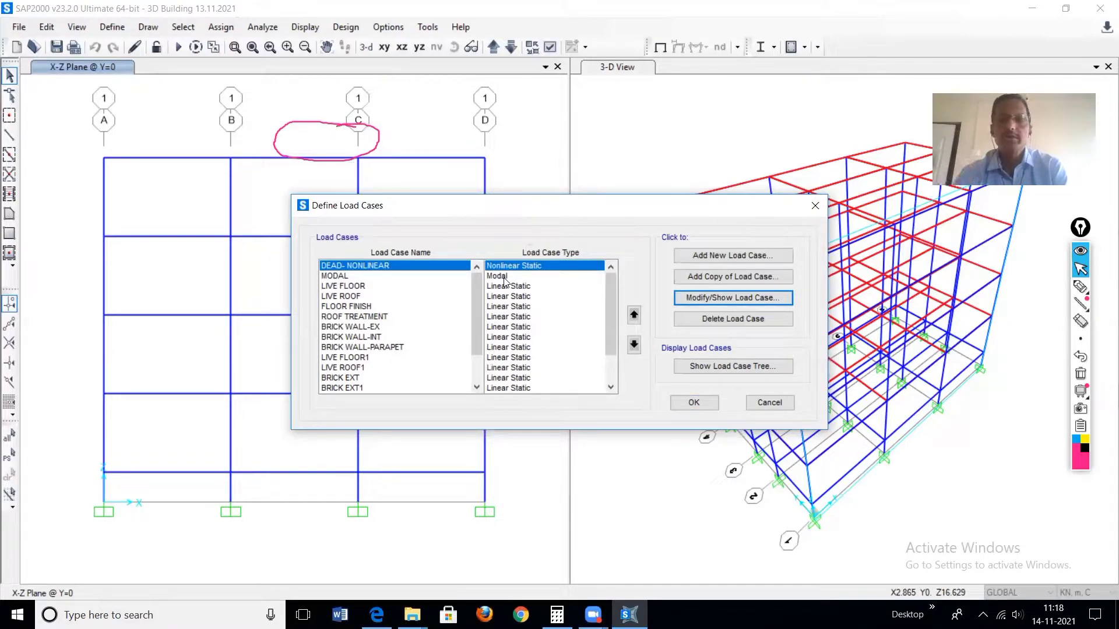
pyautogui.click(699, 257)
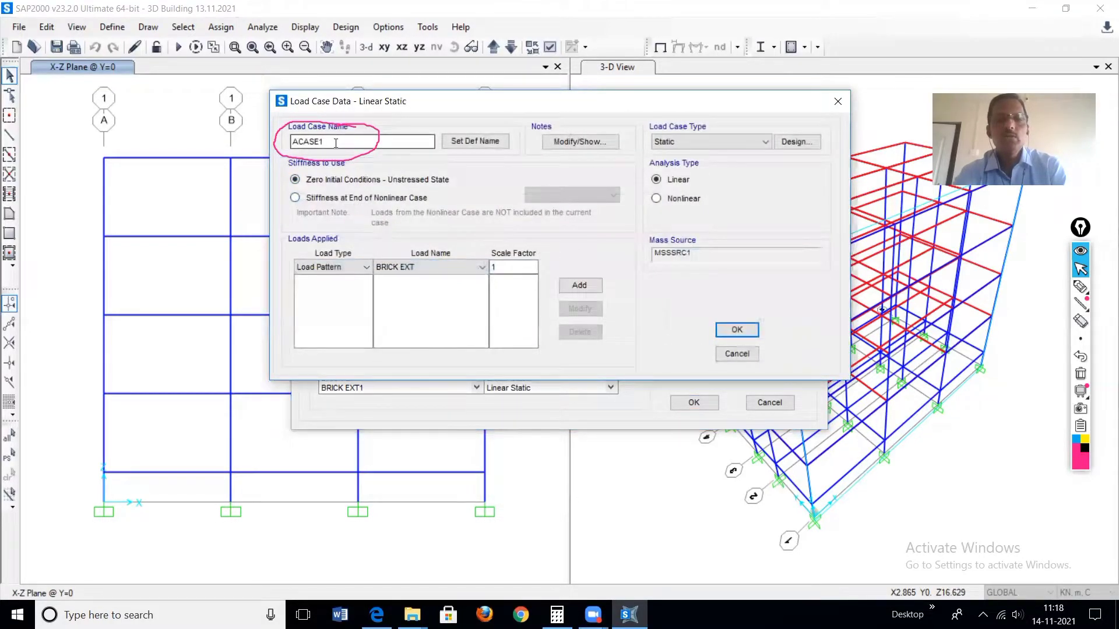
# - Name the new load case 'MODAL P-DELTA' and set its type to Modal
pyautogui.write('MO')
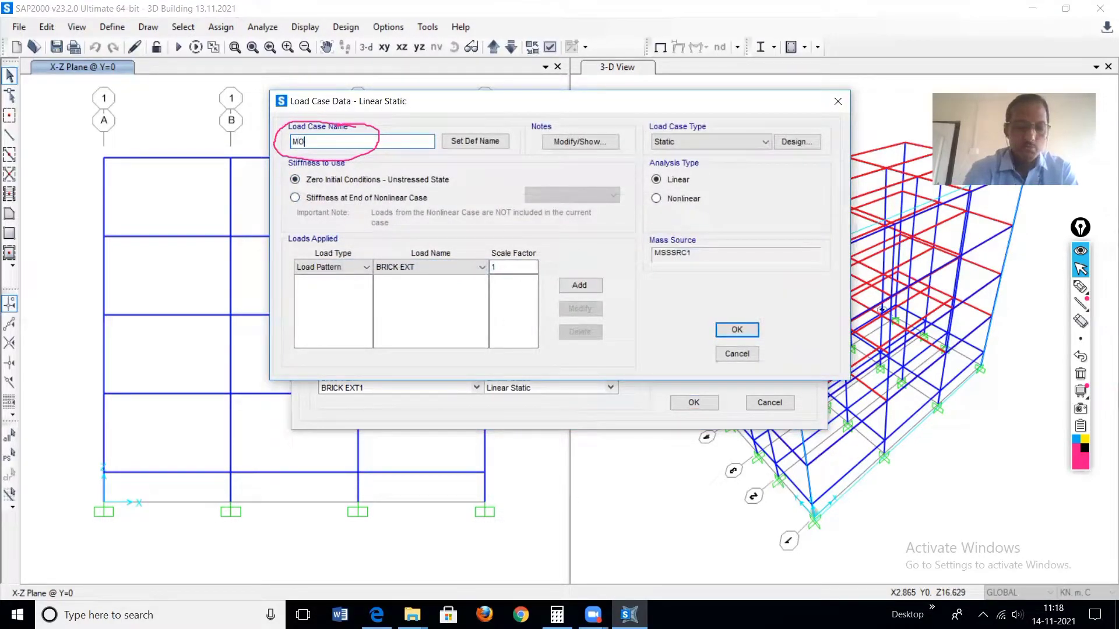
pyautogui.write('DAL P')
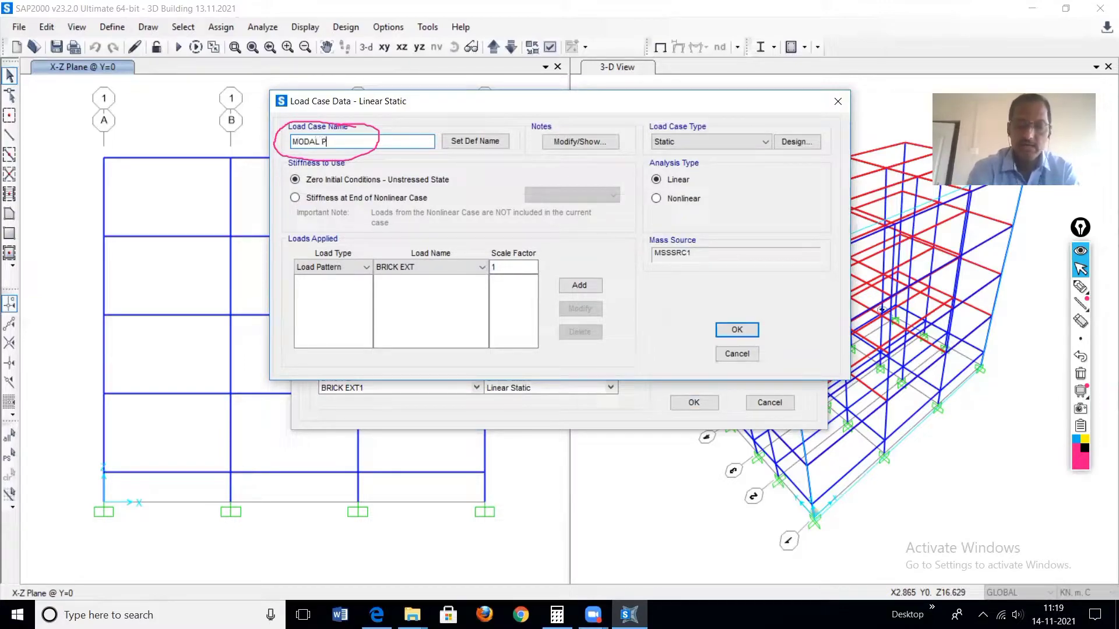
pyautogui.write('-DELTA')
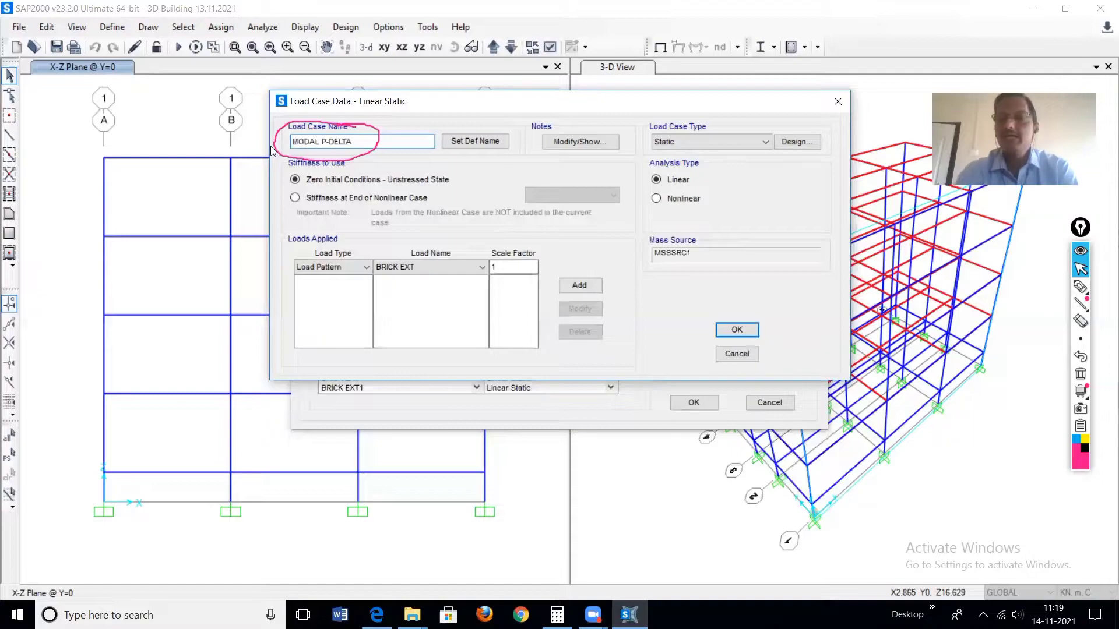
pyautogui.click(1082, 375)
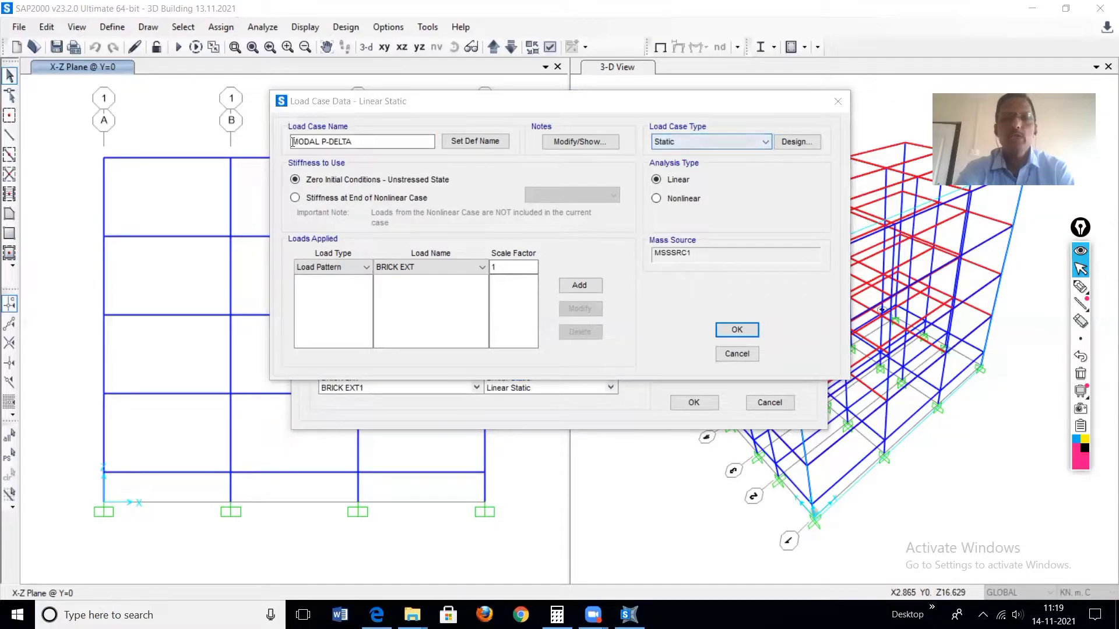
pyautogui.click(768, 142)
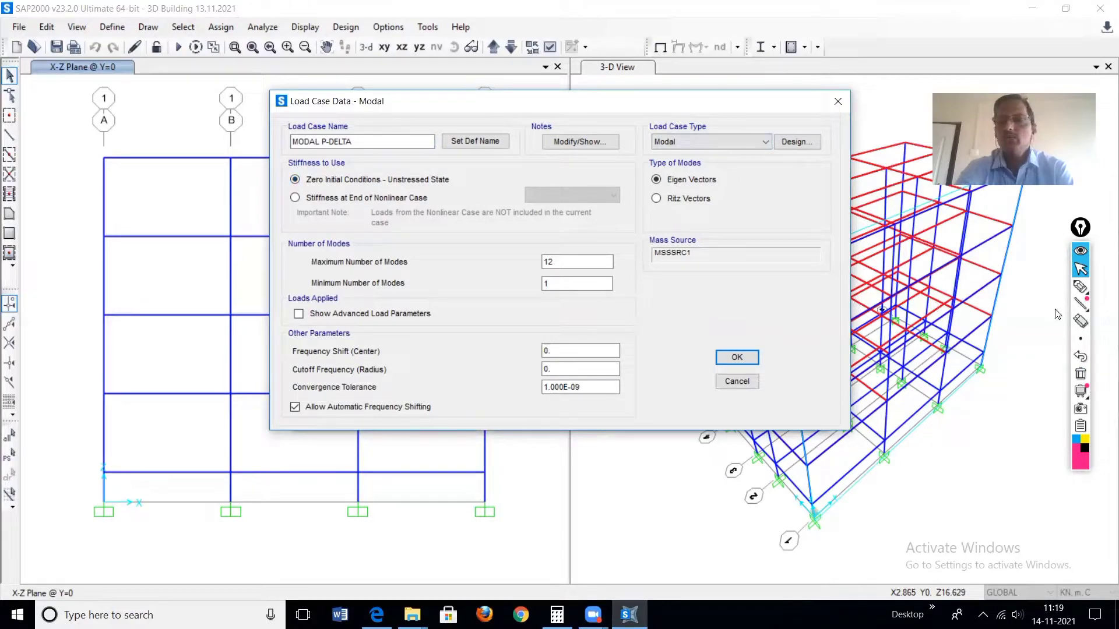
# - Select Stiffness at End of Nonlinear Case with DEAD- NONLINEAR for MODAL P-DELTA
pyautogui.moveTo(1080, 287)
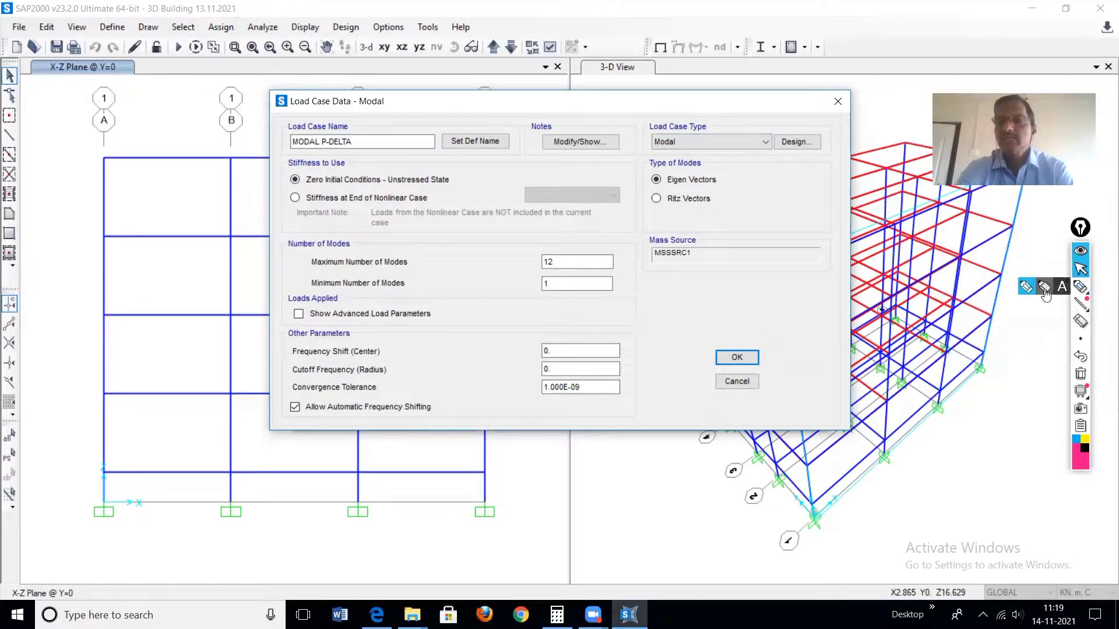
pyautogui.click(1026, 287)
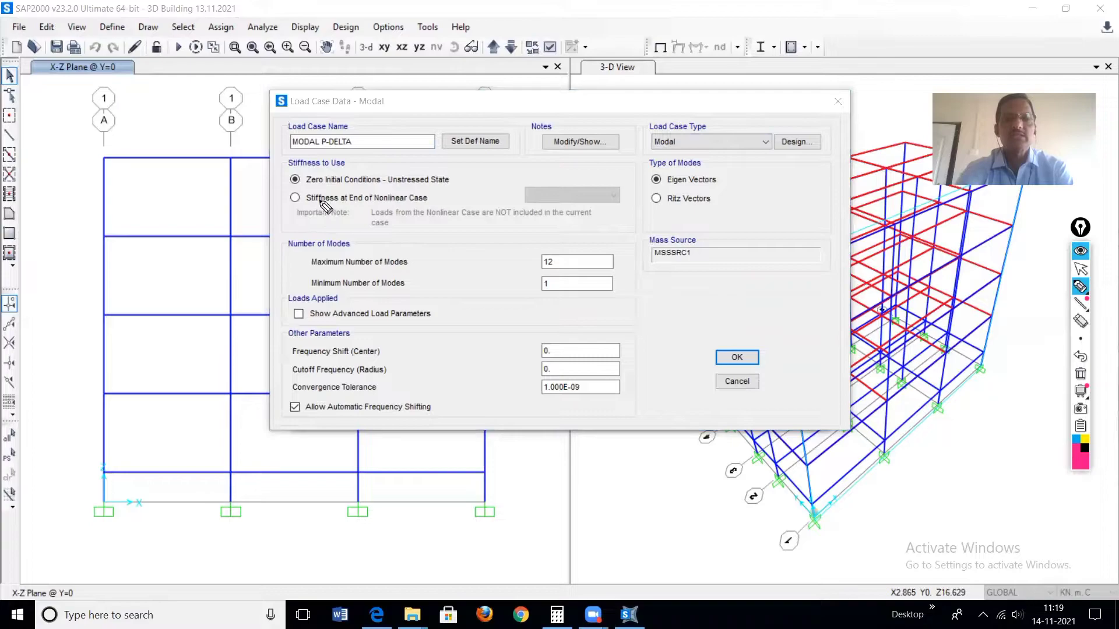
pyautogui.moveTo(310, 188); pyautogui.dragTo(377, 189)
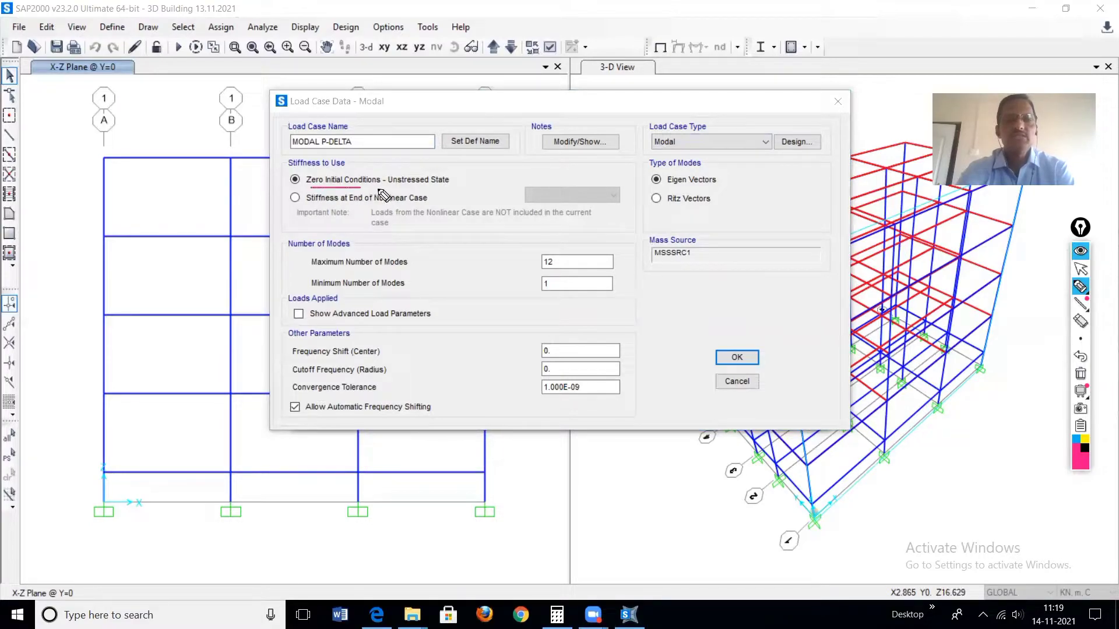
pyautogui.moveTo(312, 205); pyautogui.dragTo(378, 205)
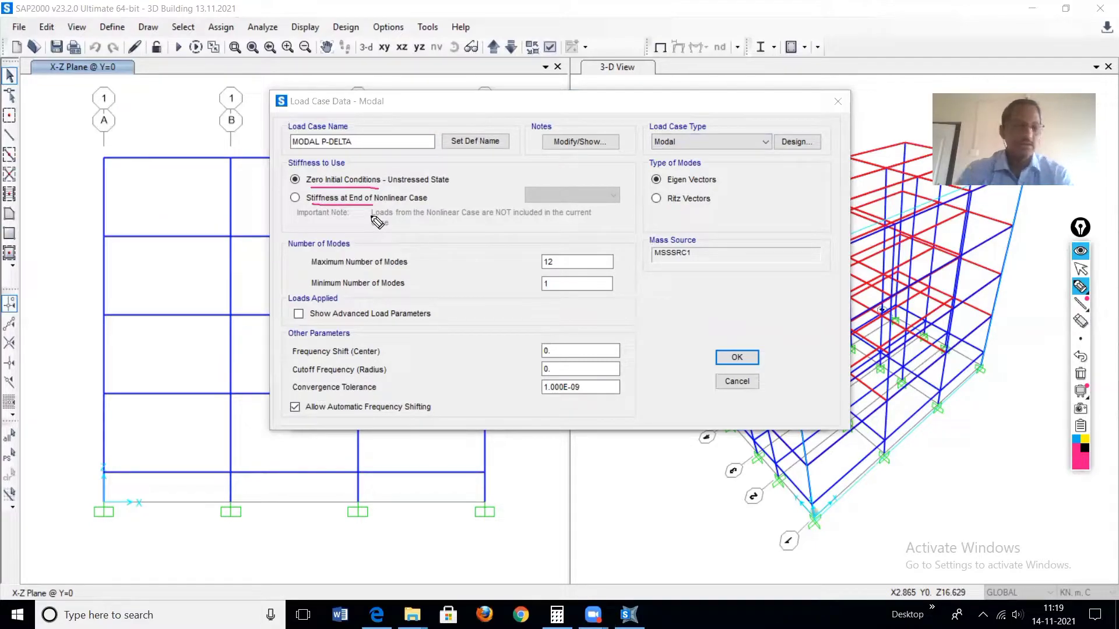
pyautogui.hotkey('ctrl', 'shift', '1')
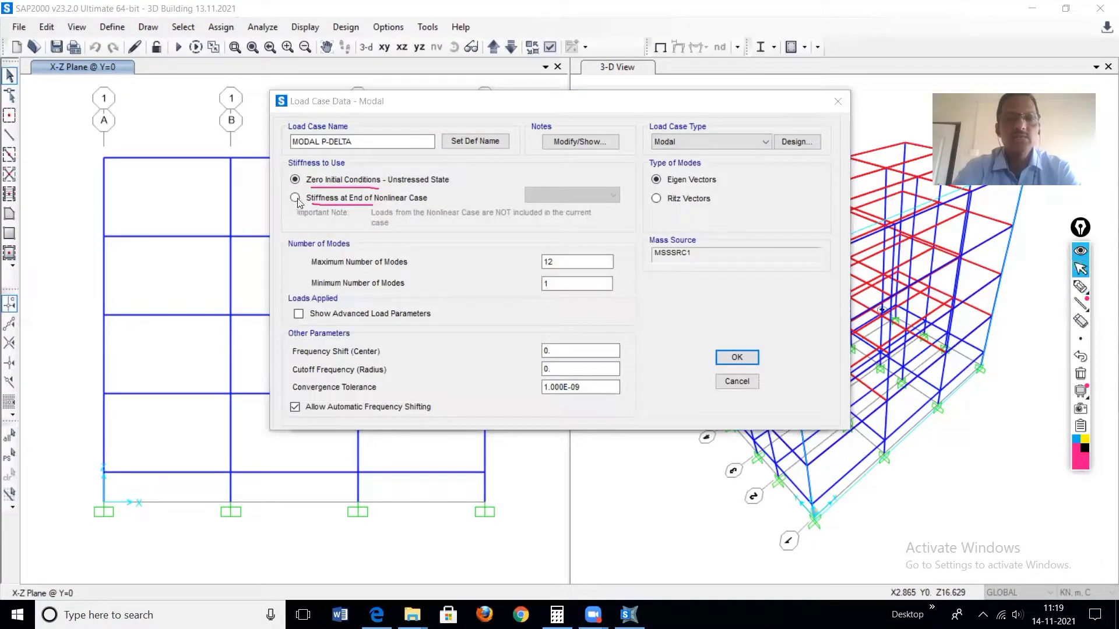
pyautogui.click(296, 198)
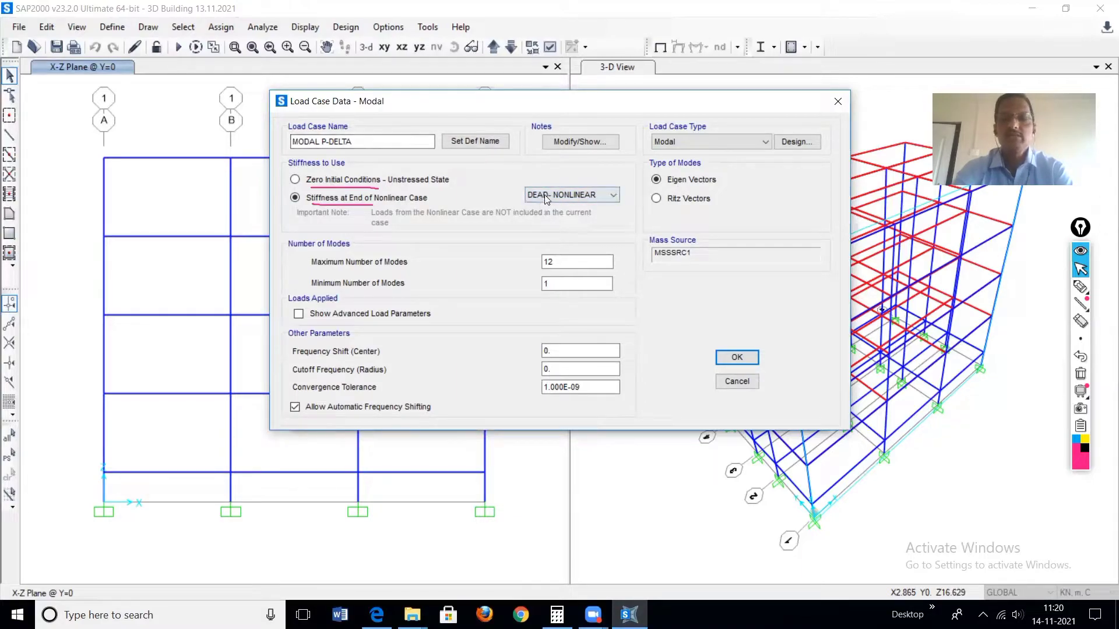
# - Save the MODAL P-DELTA case and close the Define Load Cases dialog
pyautogui.click(746, 358)
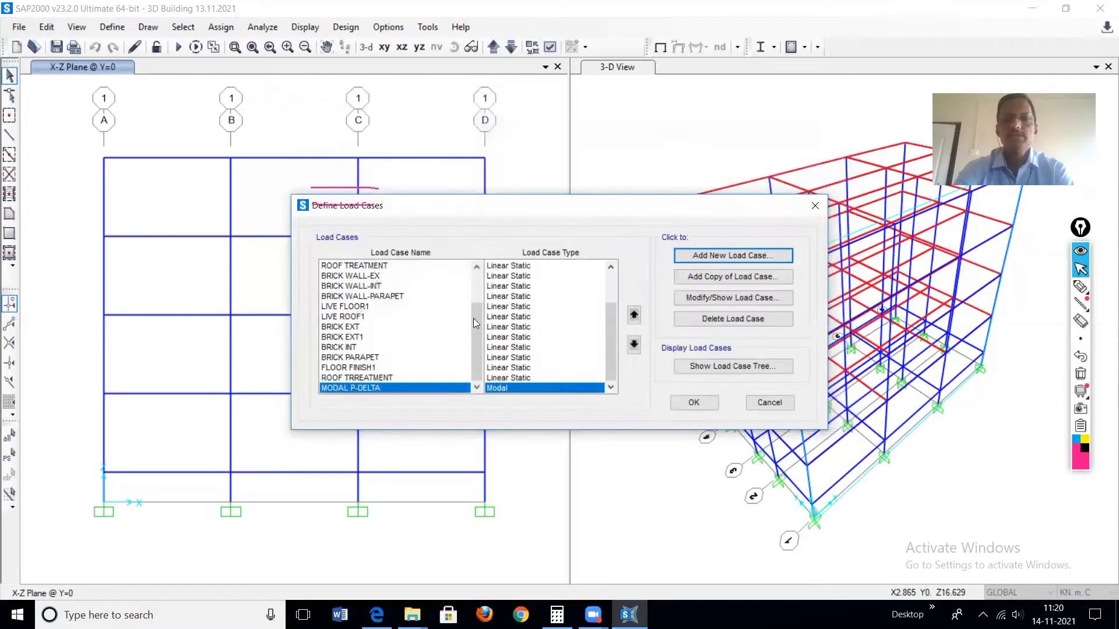
pyautogui.click(693, 403)
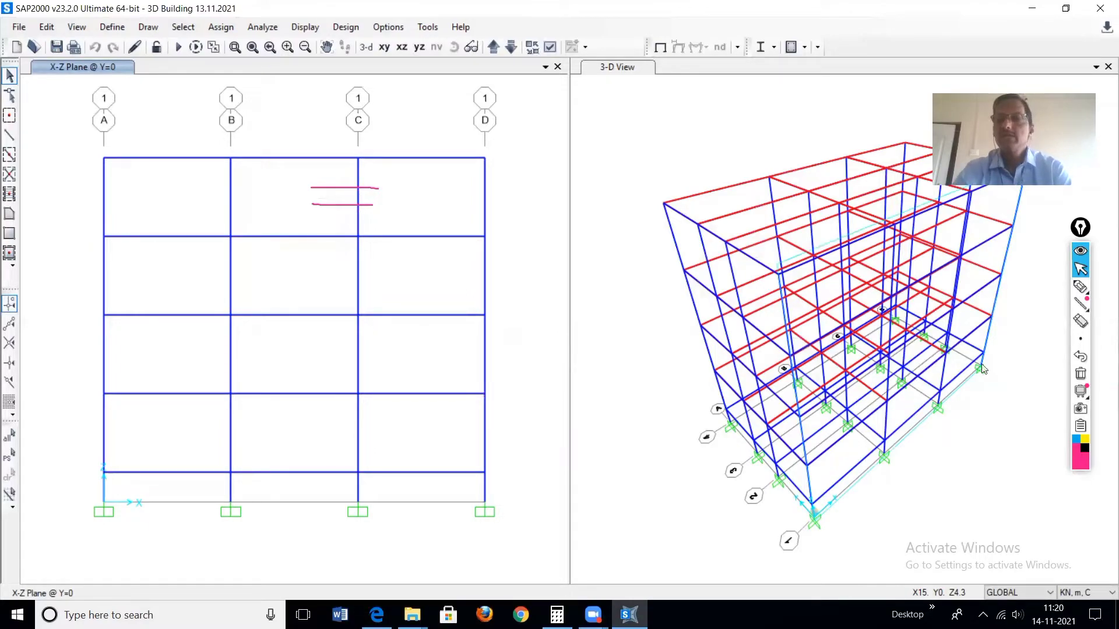
pyautogui.click(1080, 374)
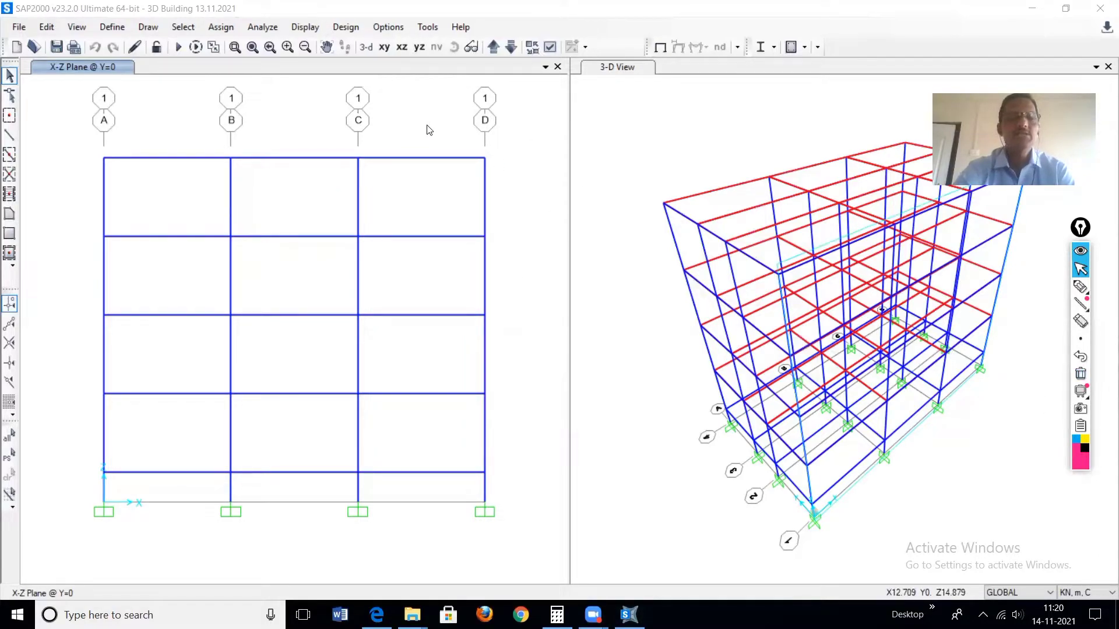
# - Switch the model window to the default 3D view and open Set Load Cases to Run
pyautogui.click(454, 124)
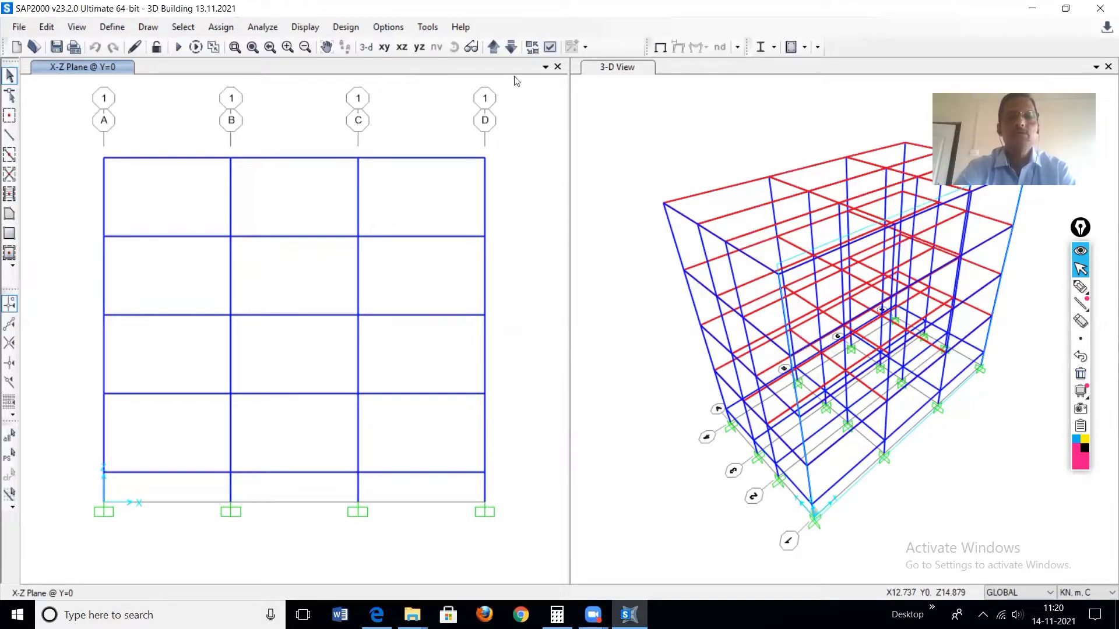
pyautogui.click(366, 46)
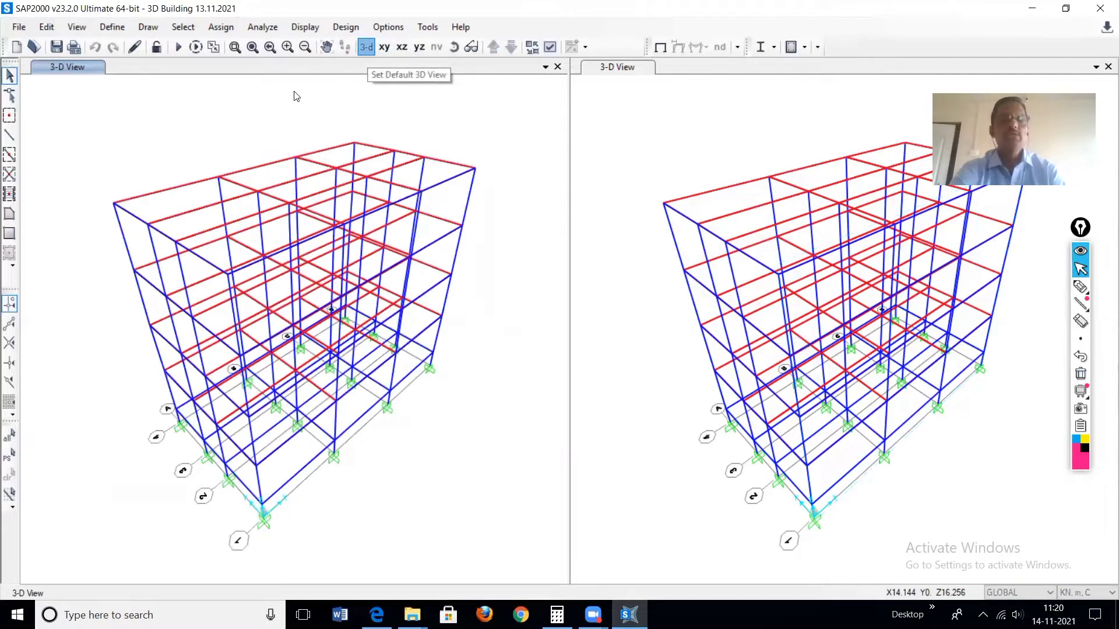
pyautogui.click(180, 46)
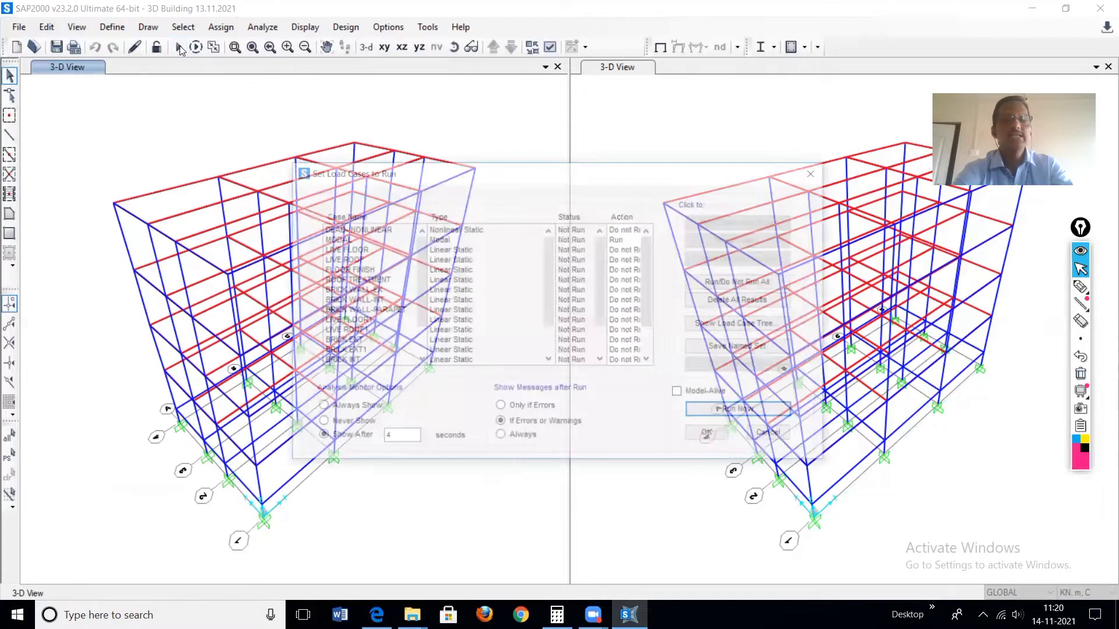
# - Run the analysis with only DEAD-NONLINEAR, MODAL and MODAL P-DELTA set to run
pyautogui.click(757, 284)
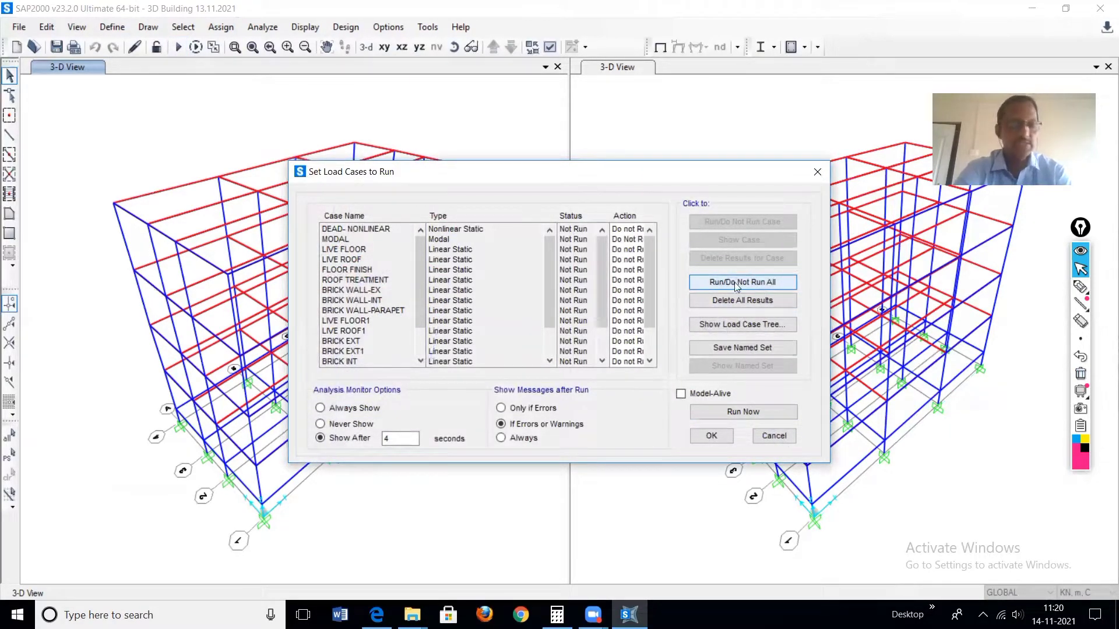
pyautogui.click(377, 231)
pyautogui.click(707, 224)
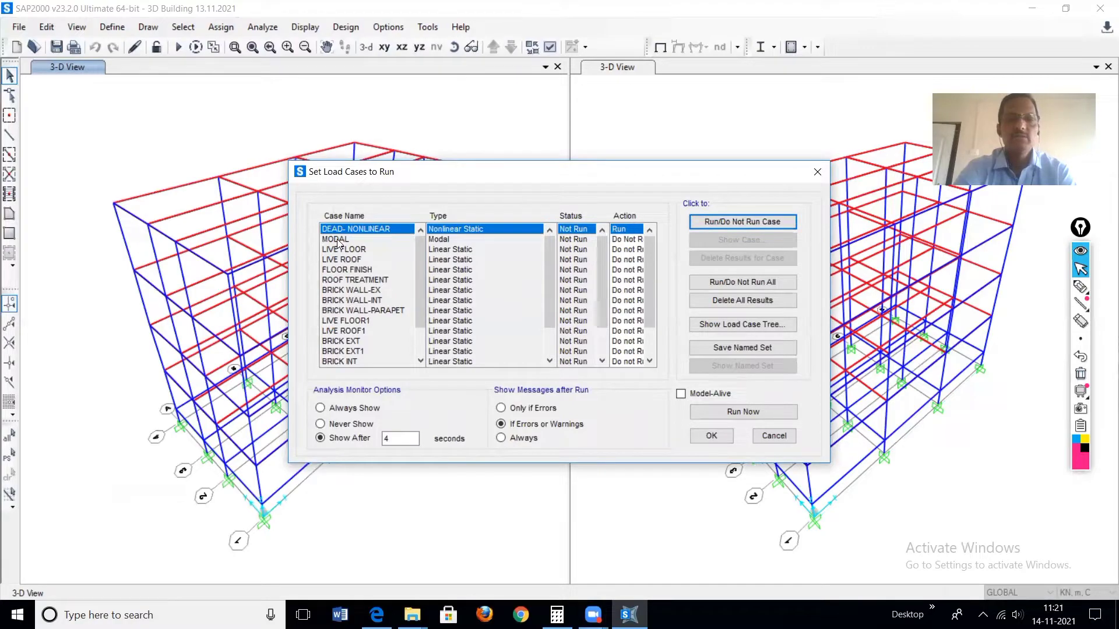
pyautogui.click(338, 241)
pyautogui.click(703, 223)
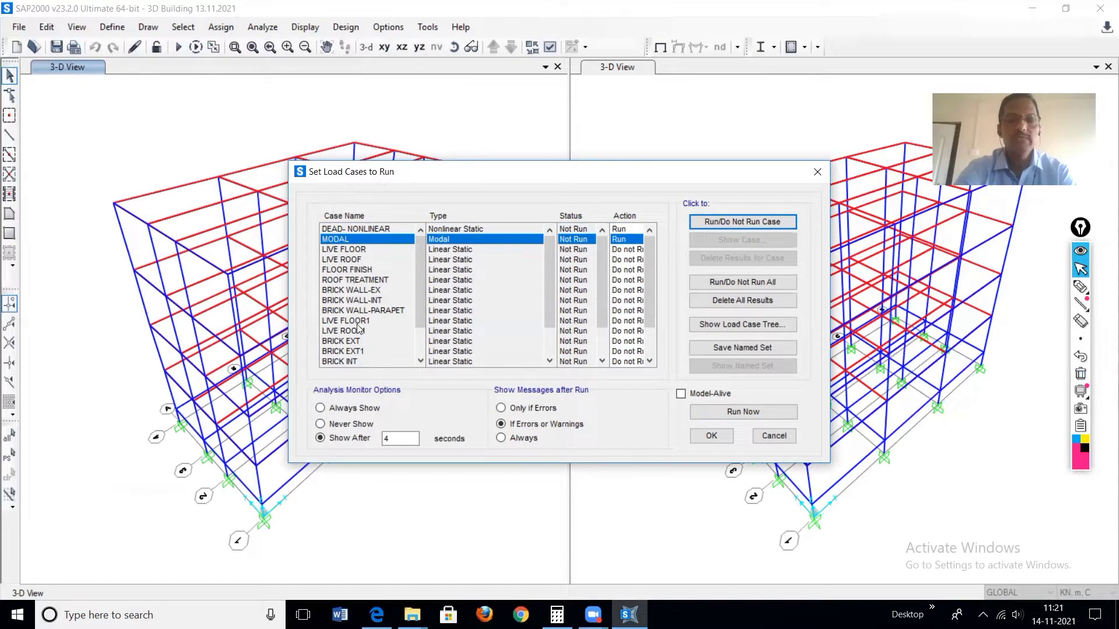
pyautogui.scroll(-2, 361, 320)
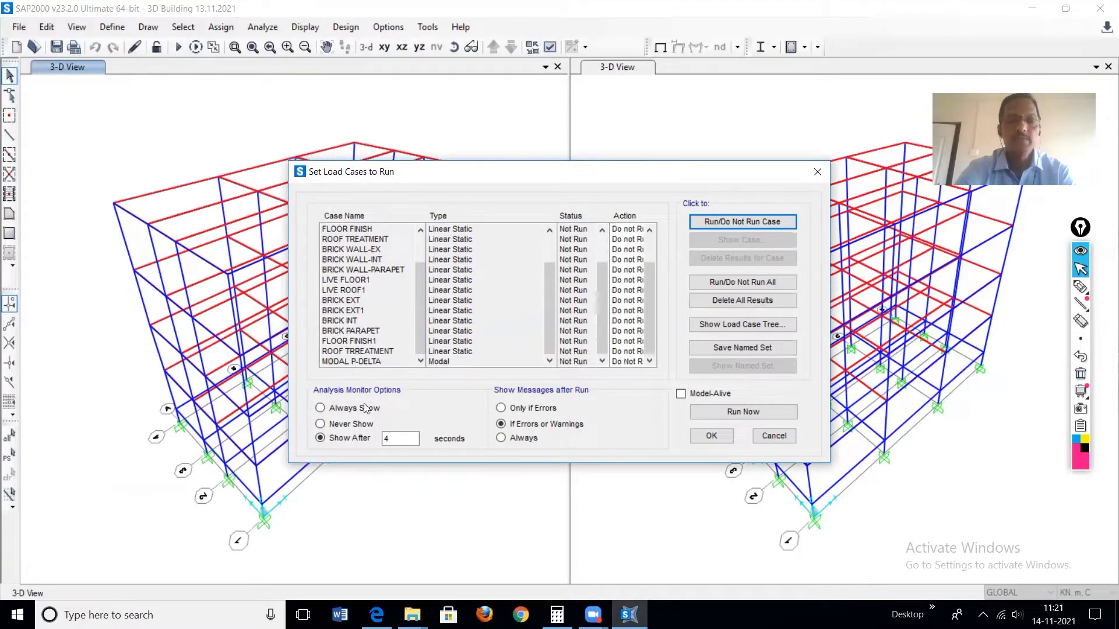
pyautogui.click(367, 361)
pyautogui.click(723, 221)
pyautogui.scroll(2, 616, 341)
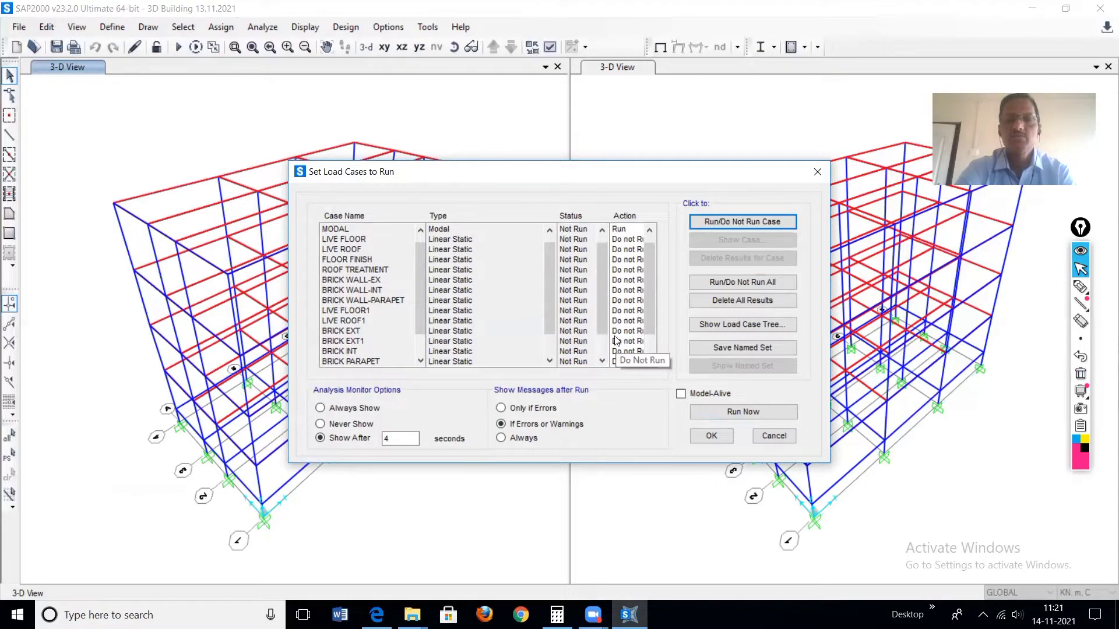
pyautogui.scroll(1, 615, 341)
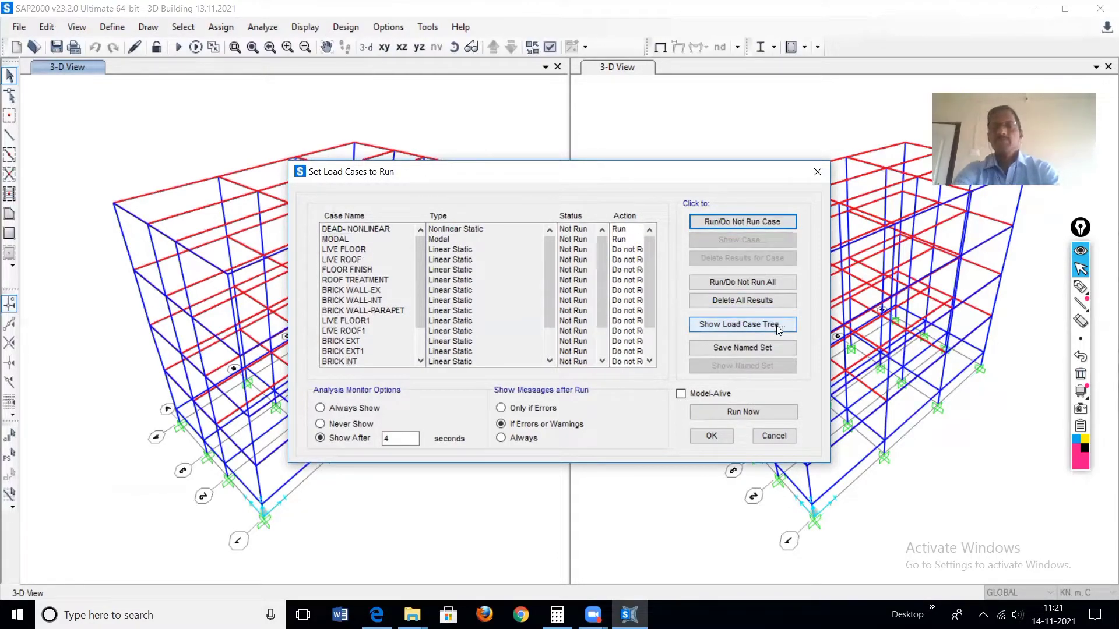
pyautogui.click(734, 412)
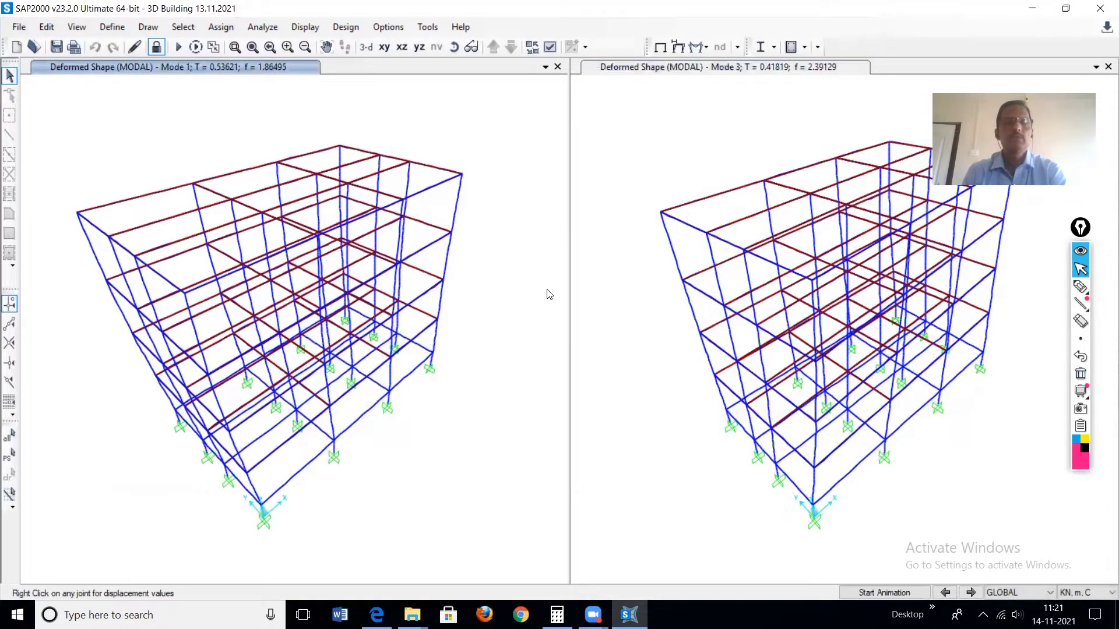
# - Step the right view back to MODAL Mode 2 (T = 0.49254)
pyautogui.click(622, 391)
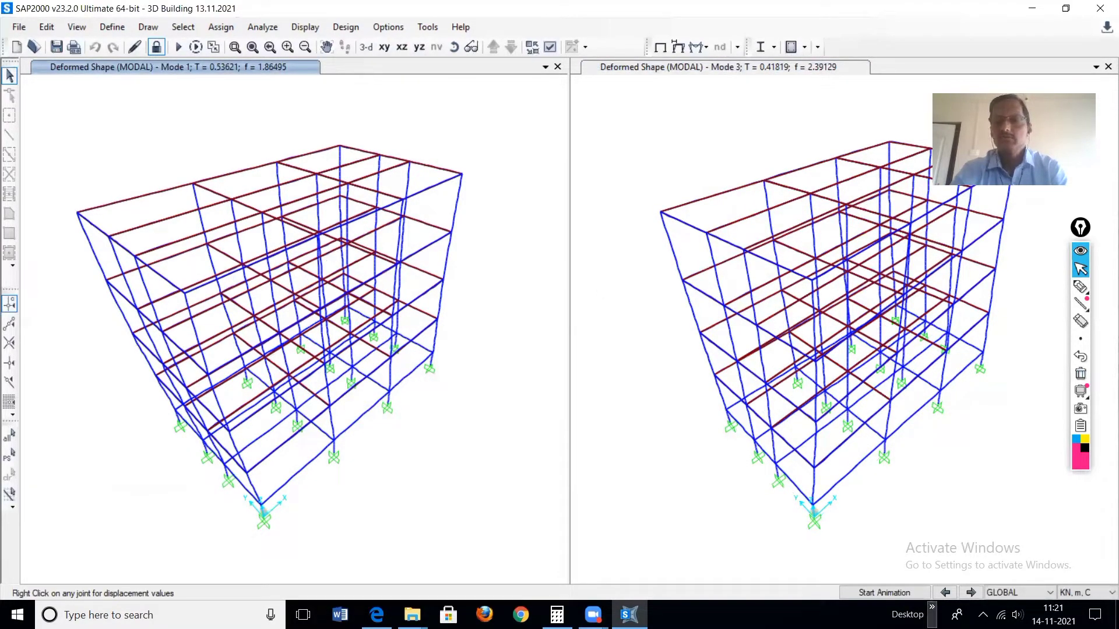
pyautogui.click(945, 593)
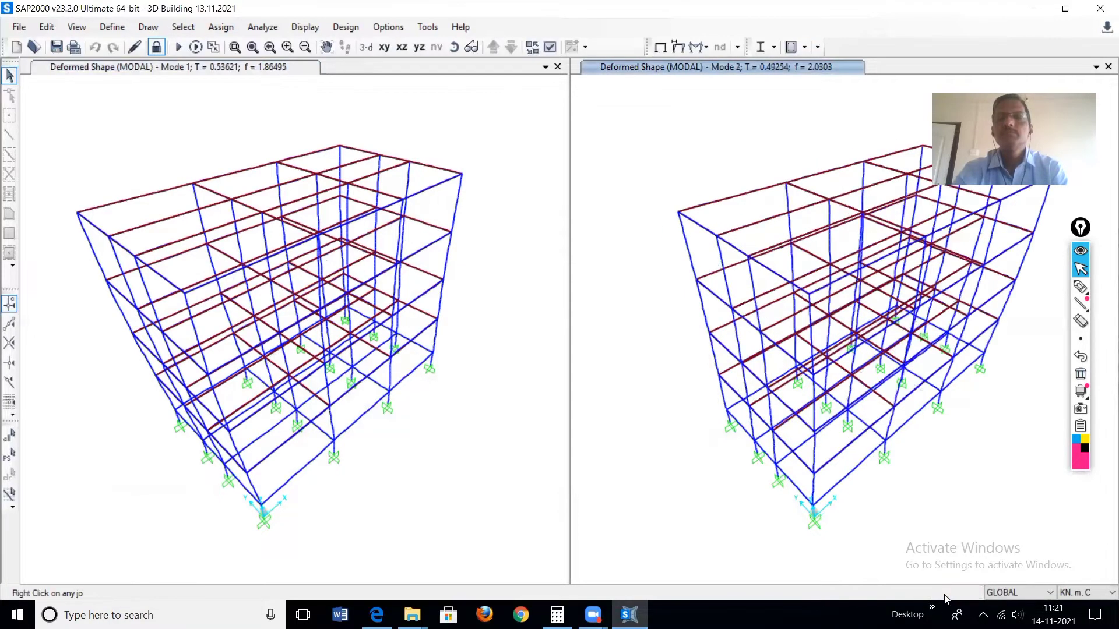
pyautogui.click(499, 131)
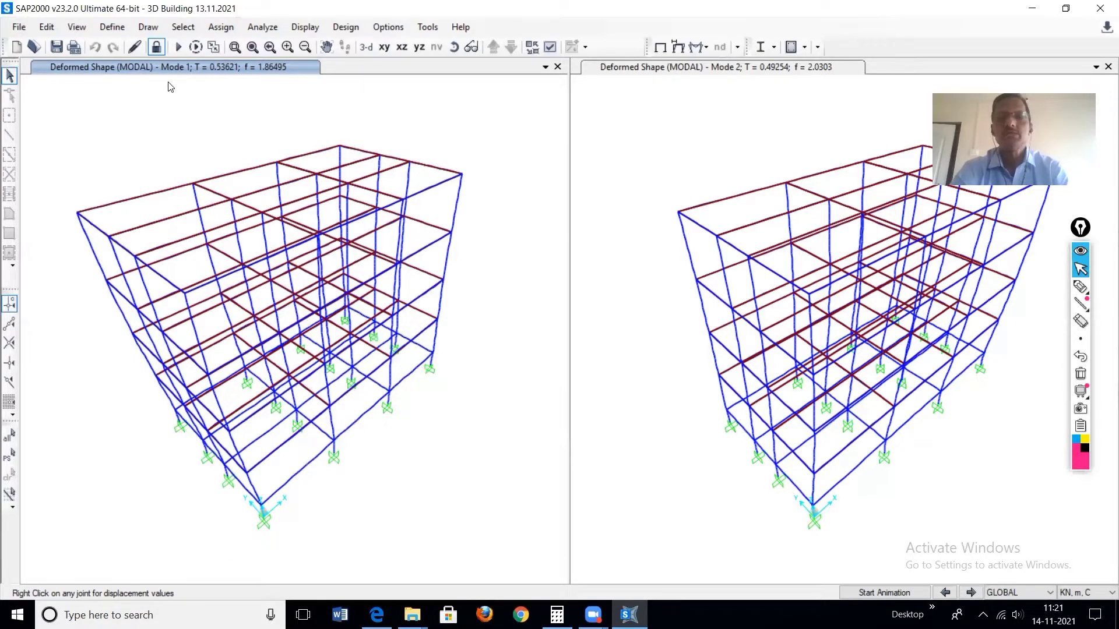
# - Highlight the Mode 1 label in the left view's title
pyautogui.moveTo(1080, 286)
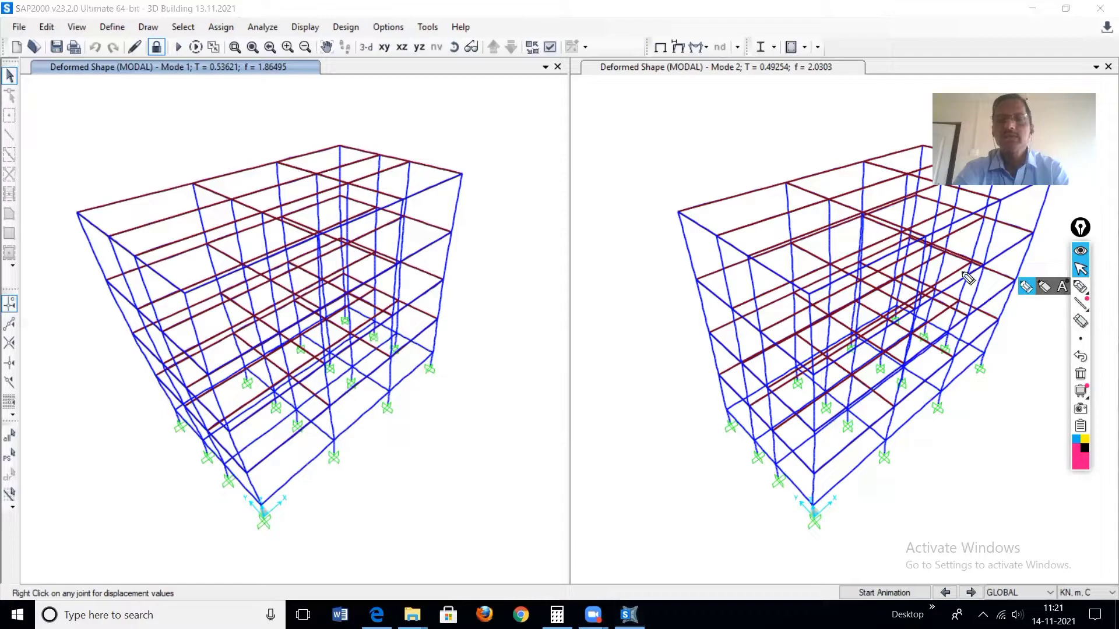
pyautogui.click(1026, 288)
pyautogui.moveTo(178, 82)
pyautogui.mouseDown()
pyautogui.moveTo(244, 84)
pyautogui.moveTo(217, 84)
pyautogui.mouseUp()
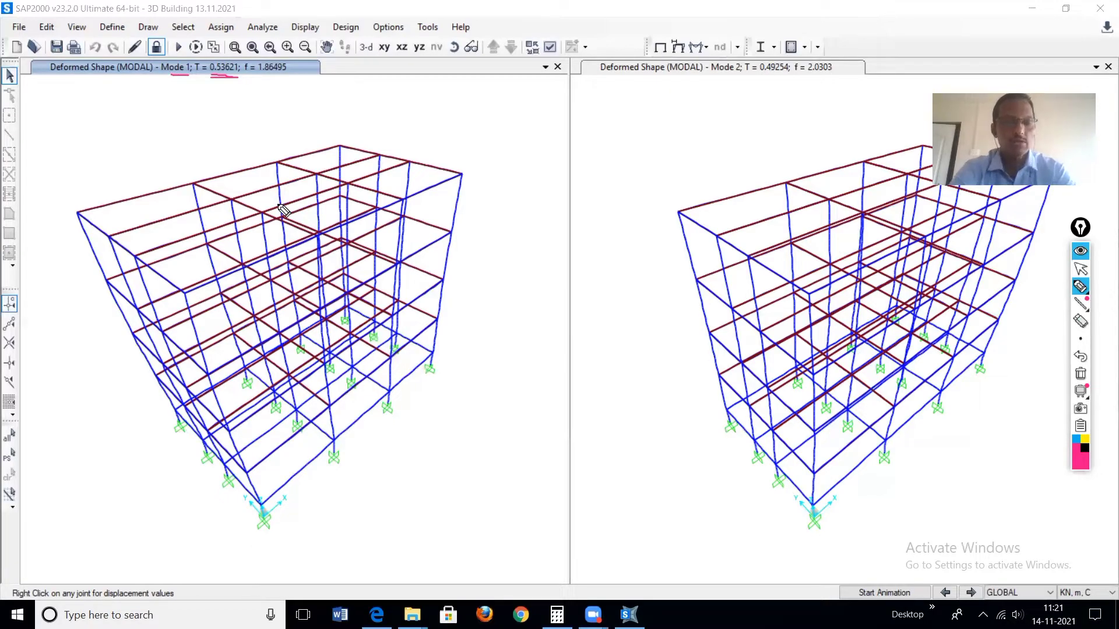
pyautogui.click(695, 156)
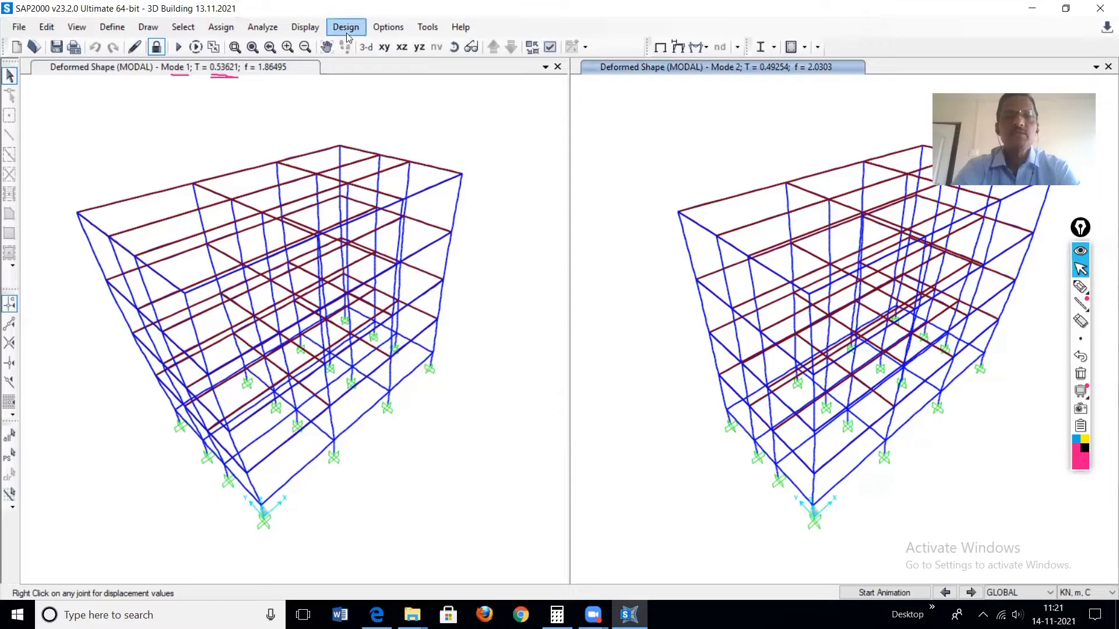
pyautogui.click(306, 28)
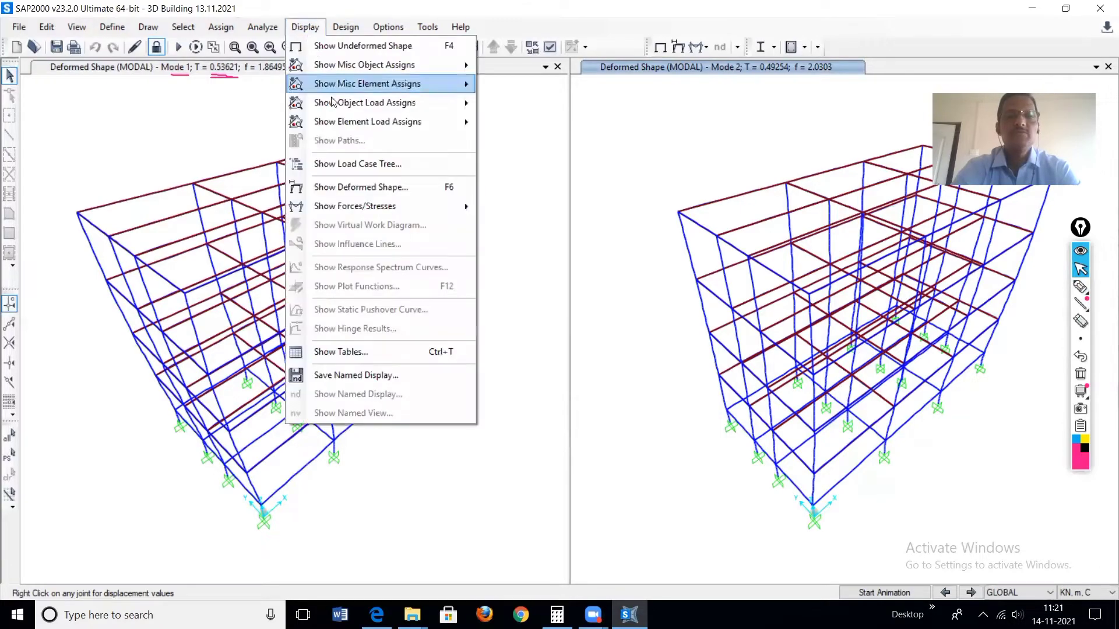
# - Show the MODAL P-DELTA deformed shape in the right view, Mode 1 with T = 0.5409
pyautogui.click(362, 190)
pyautogui.click(460, 167)
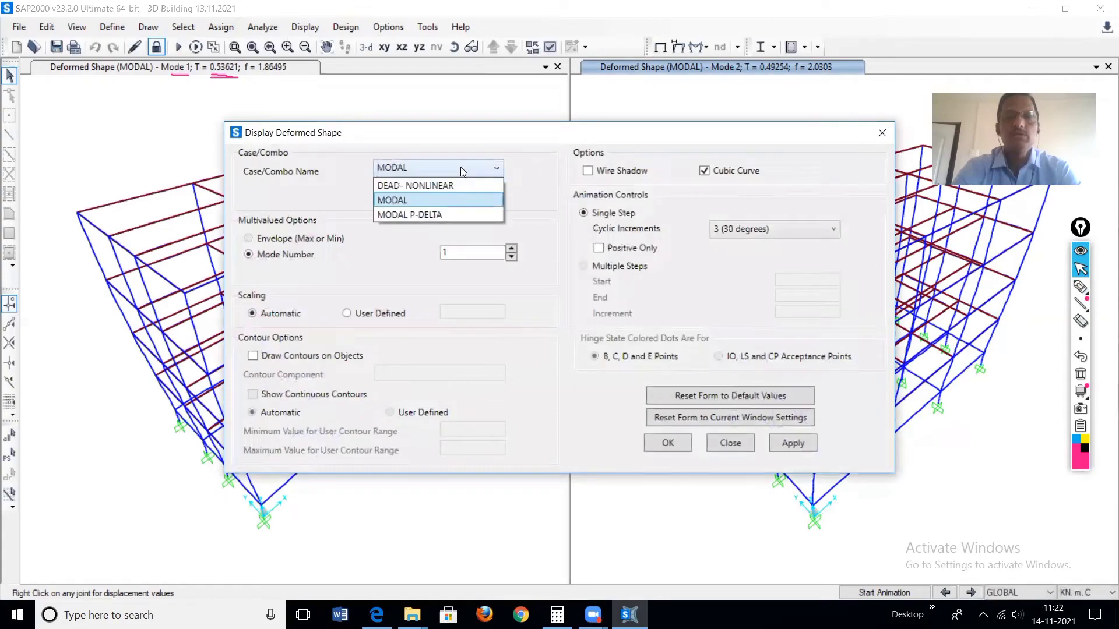
pyautogui.click(433, 214)
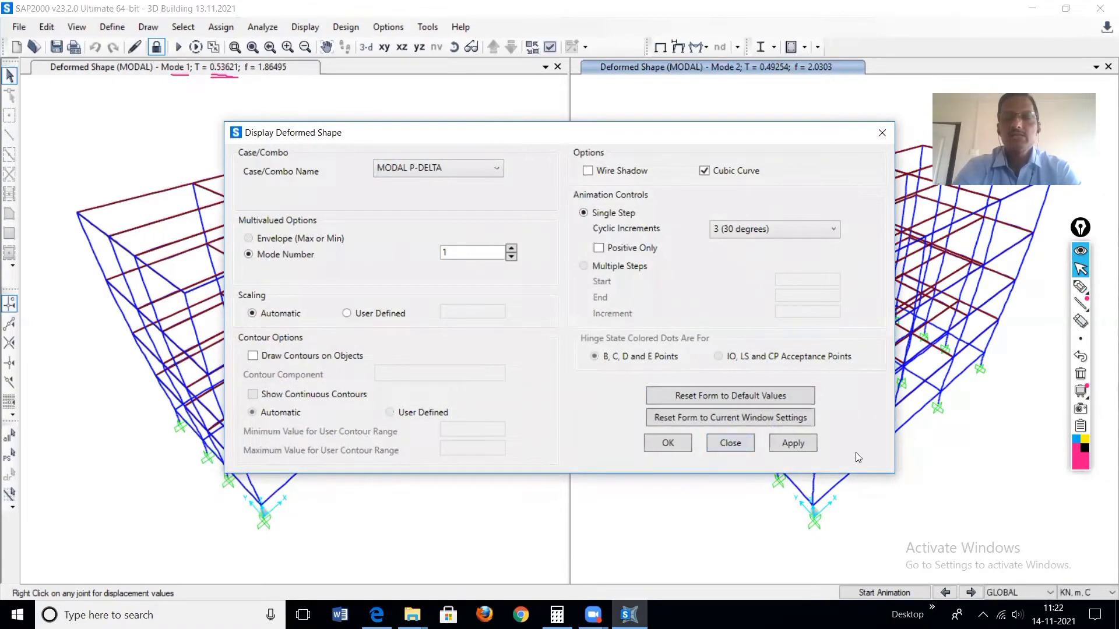
pyautogui.click(792, 446)
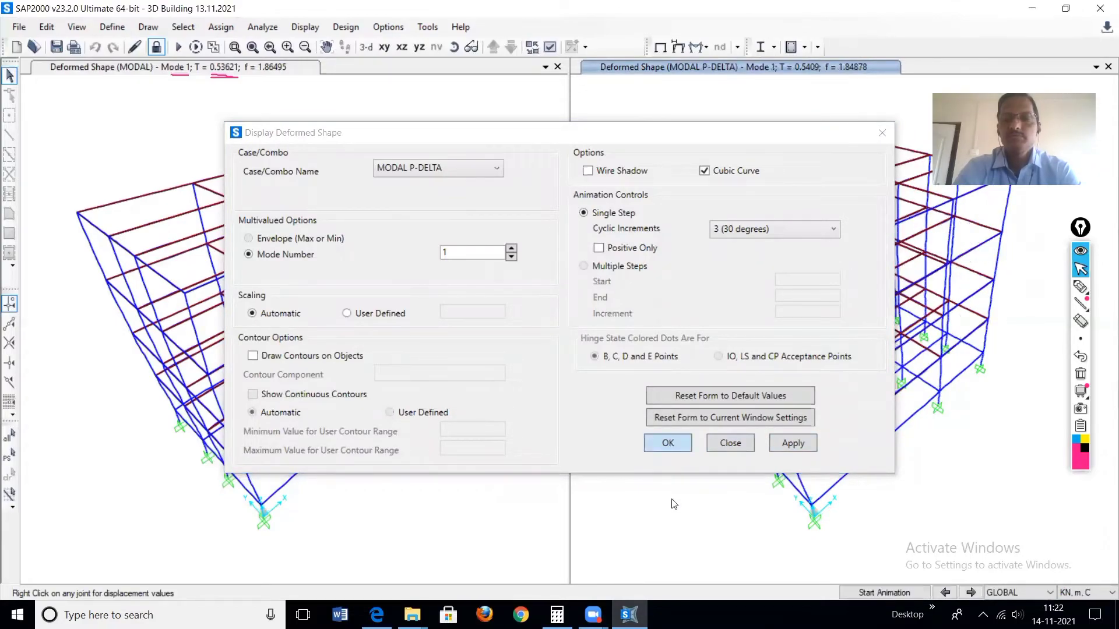
pyautogui.click(714, 446)
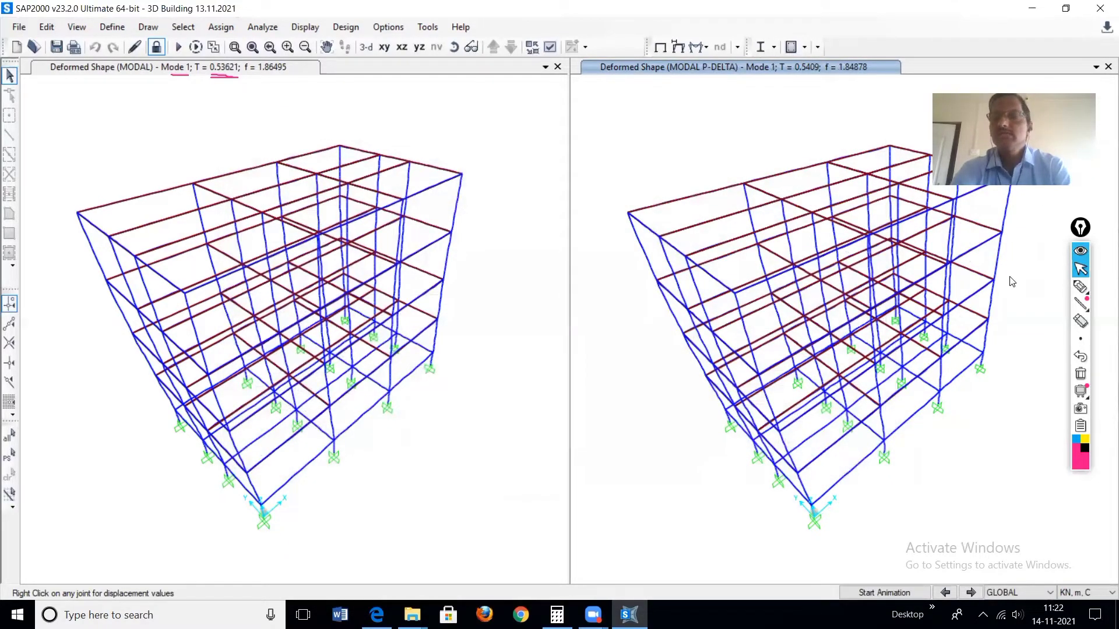
# - Mark the 0.53621 and 0.5409 periods in the two view titles with the highlighter
pyautogui.moveTo(1077, 298)
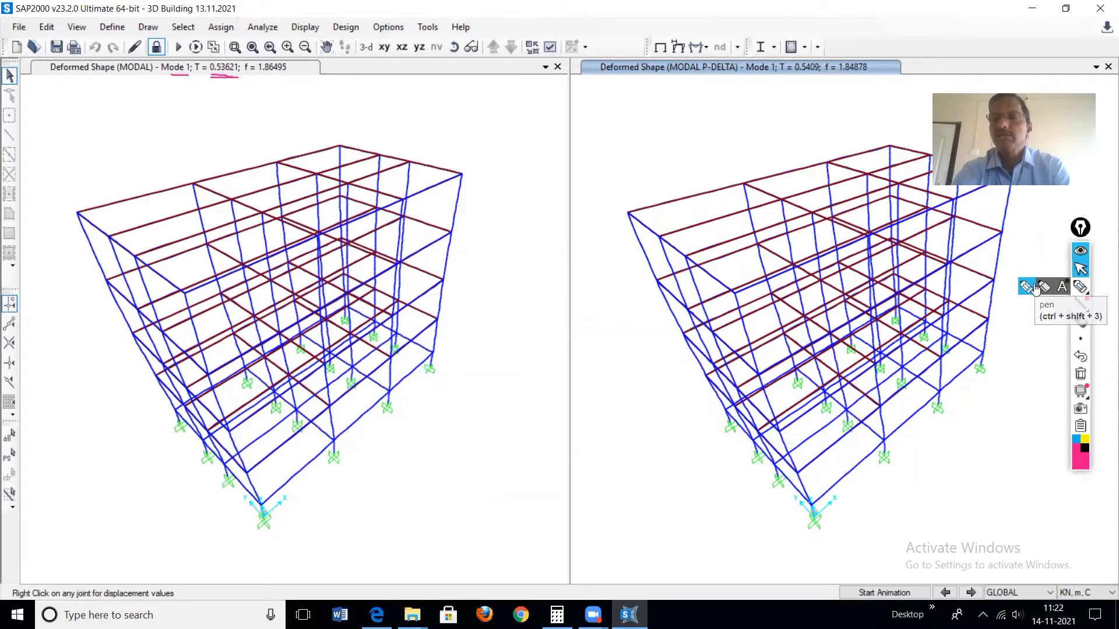
pyautogui.click(1080, 286)
pyautogui.moveTo(216, 78)
pyautogui.mouseDown()
pyautogui.moveTo(240, 75)
pyautogui.moveTo(240, 51)
pyautogui.moveTo(207, 75)
pyautogui.mouseUp()
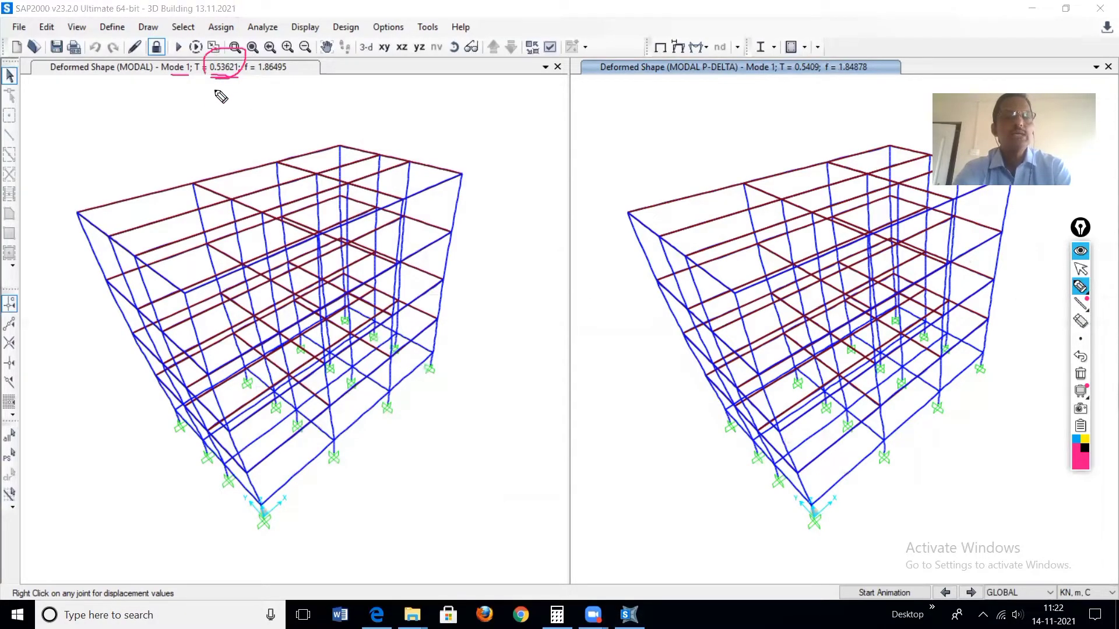
pyautogui.moveTo(211, 77); pyautogui.dragTo(229, 77)
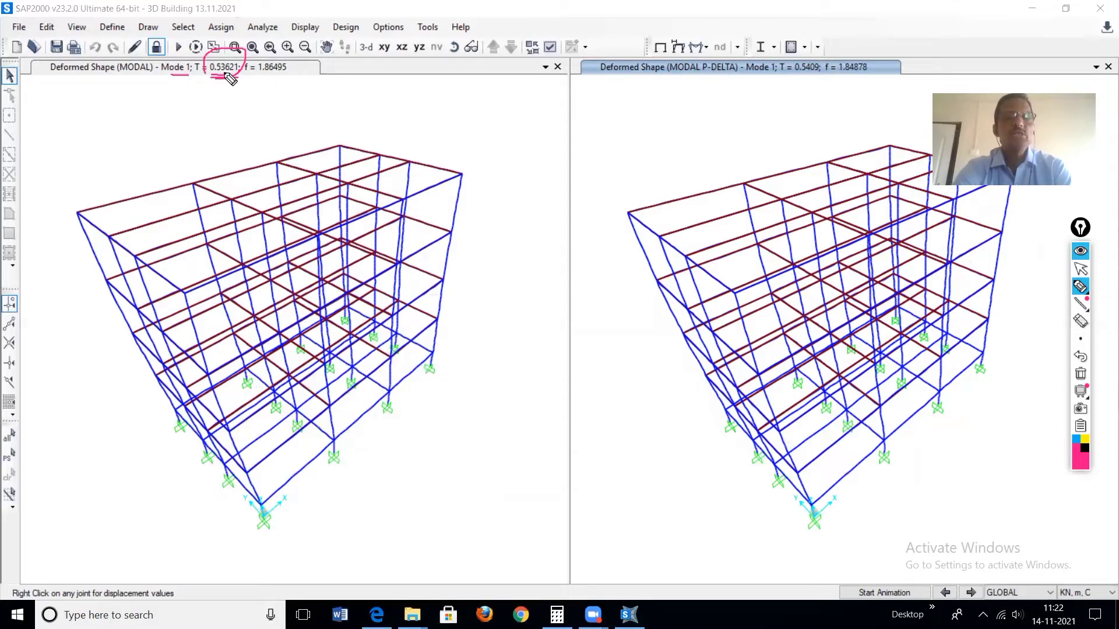
pyautogui.moveTo(799, 82)
pyautogui.mouseDown()
pyautogui.moveTo(824, 76)
pyautogui.moveTo(827, 61)
pyautogui.moveTo(785, 60)
pyautogui.moveTo(803, 82)
pyautogui.mouseUp()
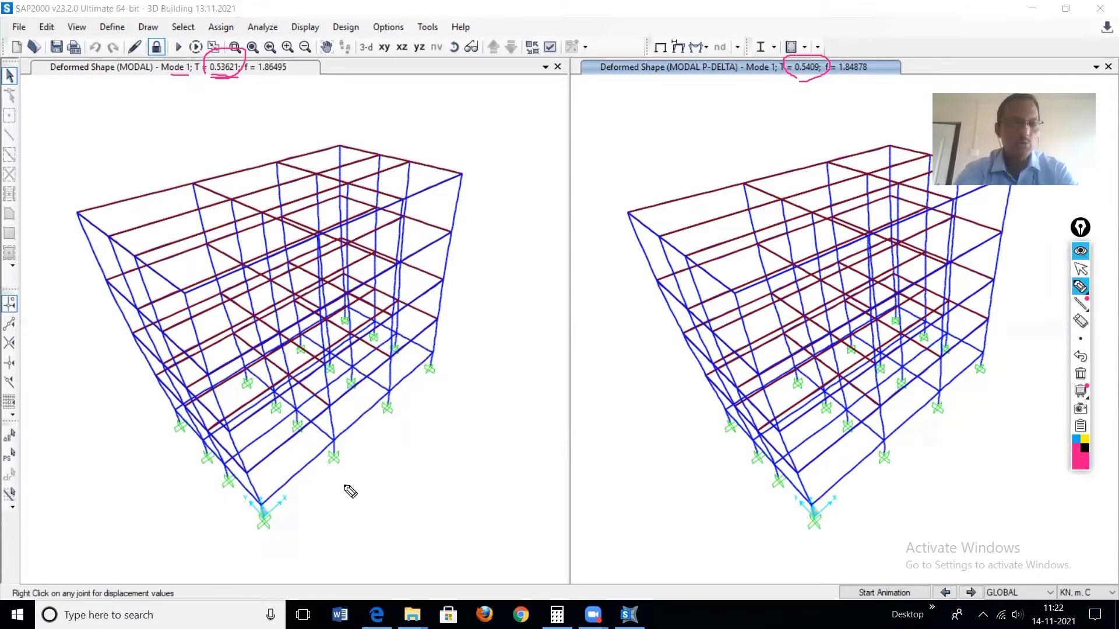
pyautogui.hotkey('ctrl', 'F1')
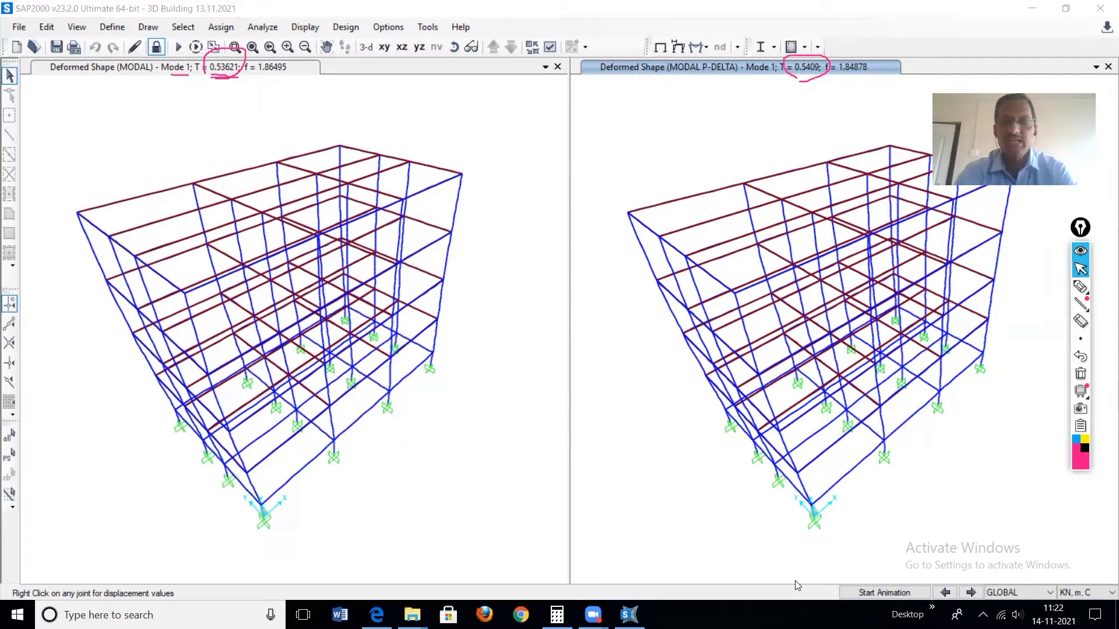
# - Advance both the right and left views to Mode 2
pyautogui.click(970, 592)
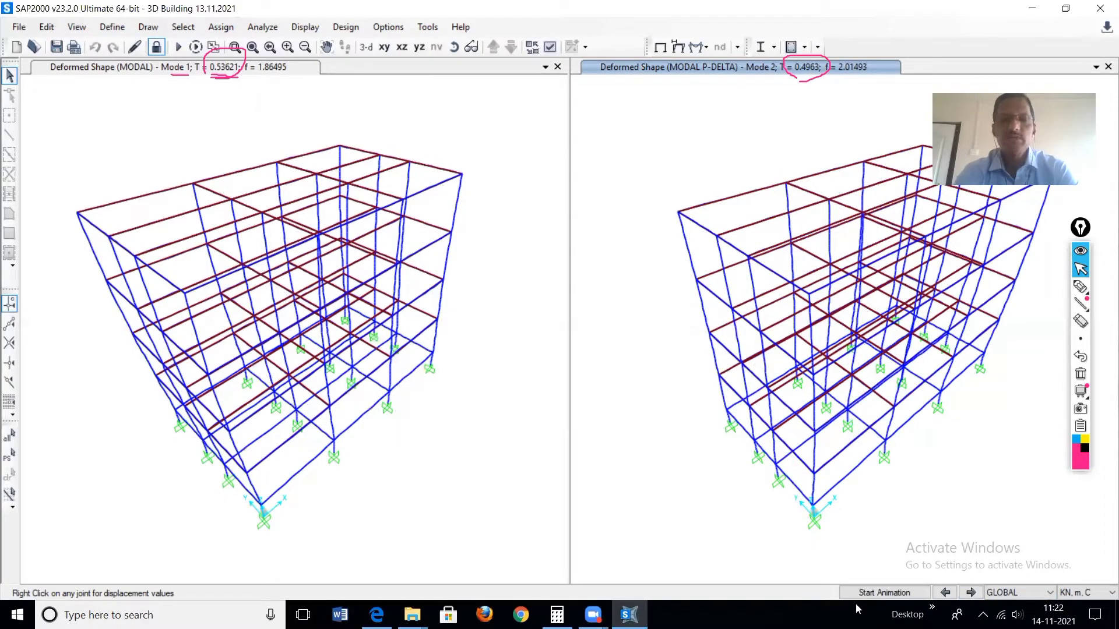
pyautogui.hotkey('ctrl', 'Tab')
pyautogui.click(970, 592)
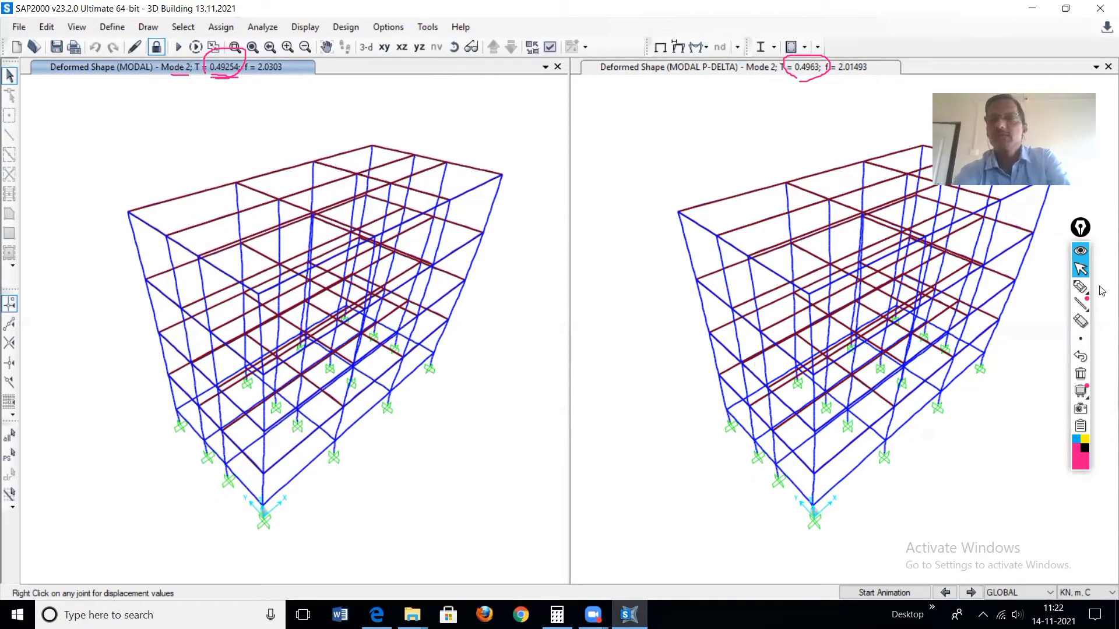
# - Underline the Mode 2 periods 0.49254 (left) and 0.4963 (right) with the highlighter
pyautogui.moveTo(1079, 287)
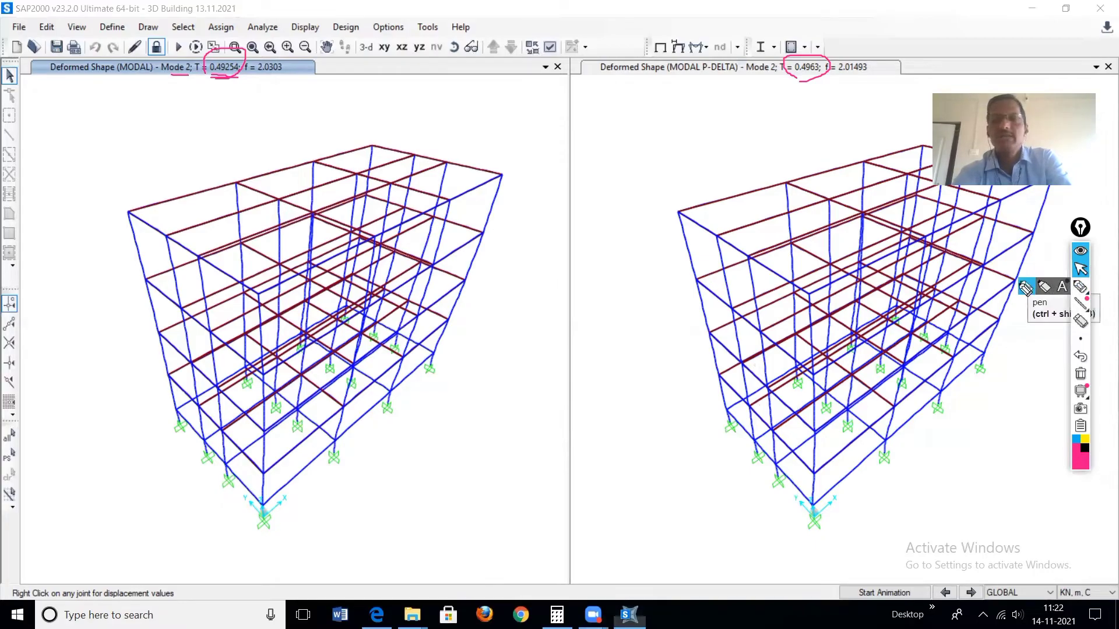
pyautogui.click(1027, 287)
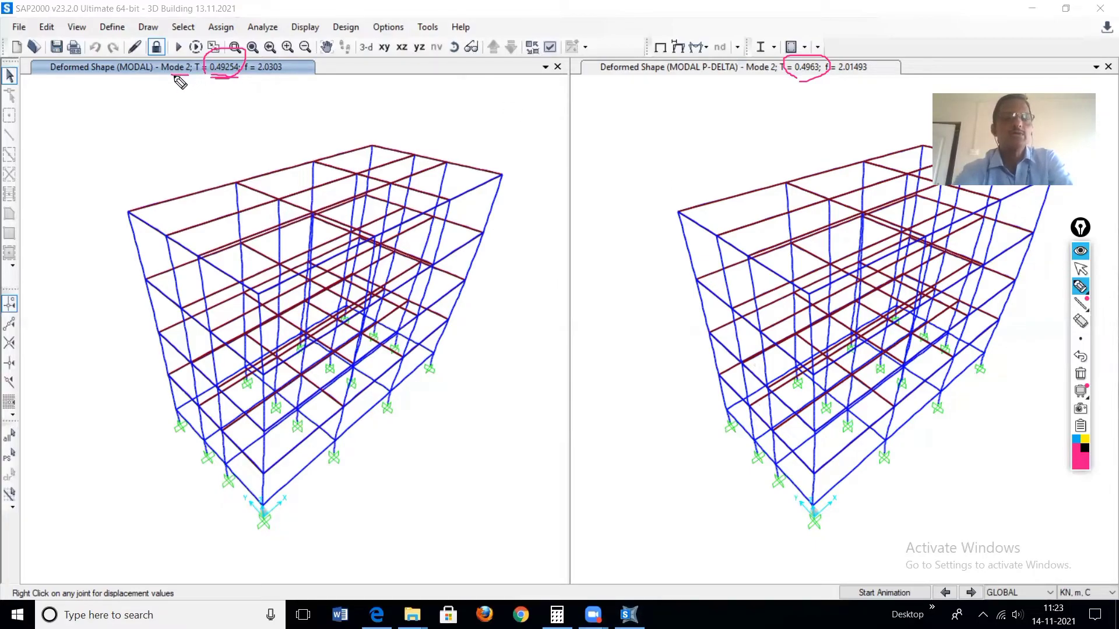
pyautogui.moveTo(187, 80)
pyautogui.mouseDown()
pyautogui.moveTo(244, 78)
pyautogui.moveTo(198, 82)
pyautogui.moveTo(231, 81)
pyautogui.mouseUp()
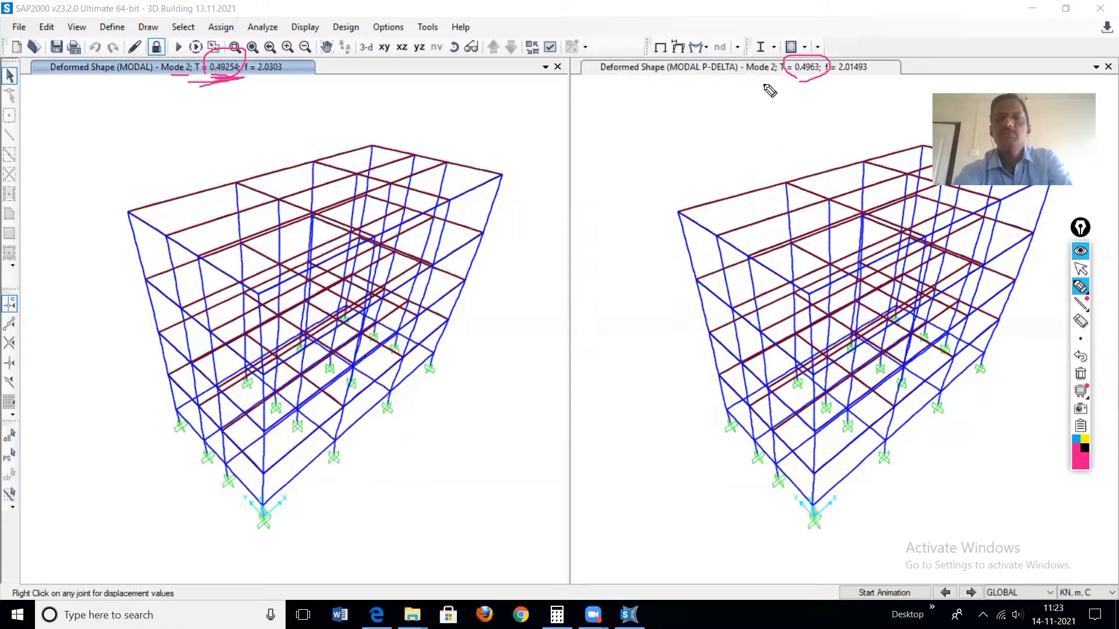
pyautogui.moveTo(789, 80)
pyautogui.mouseDown()
pyautogui.moveTo(812, 80)
pyautogui.moveTo(789, 82)
pyautogui.mouseUp()
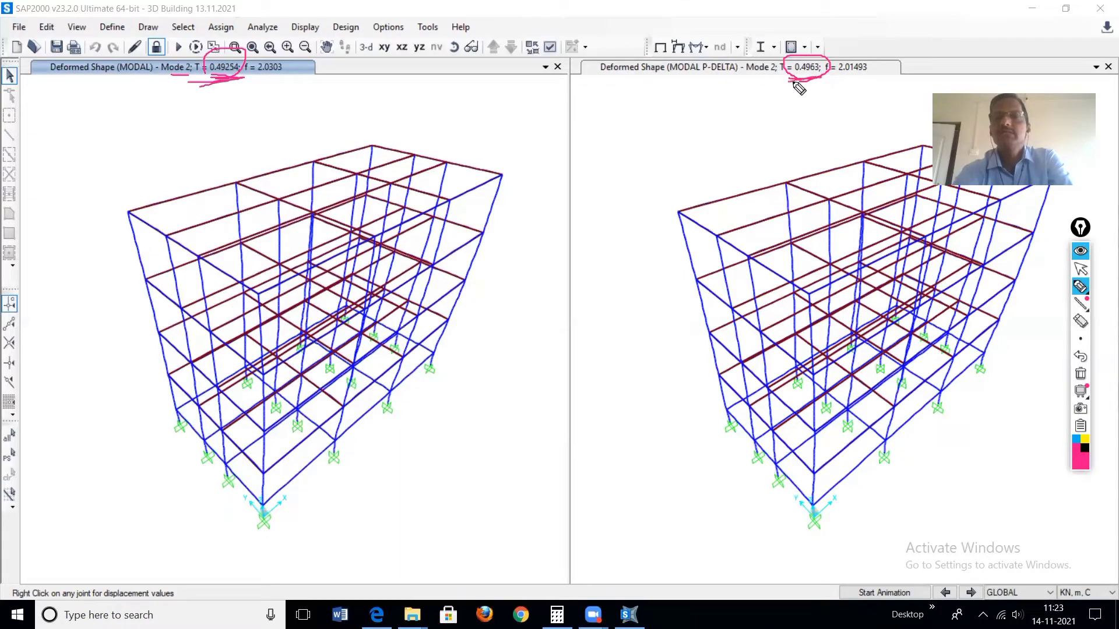